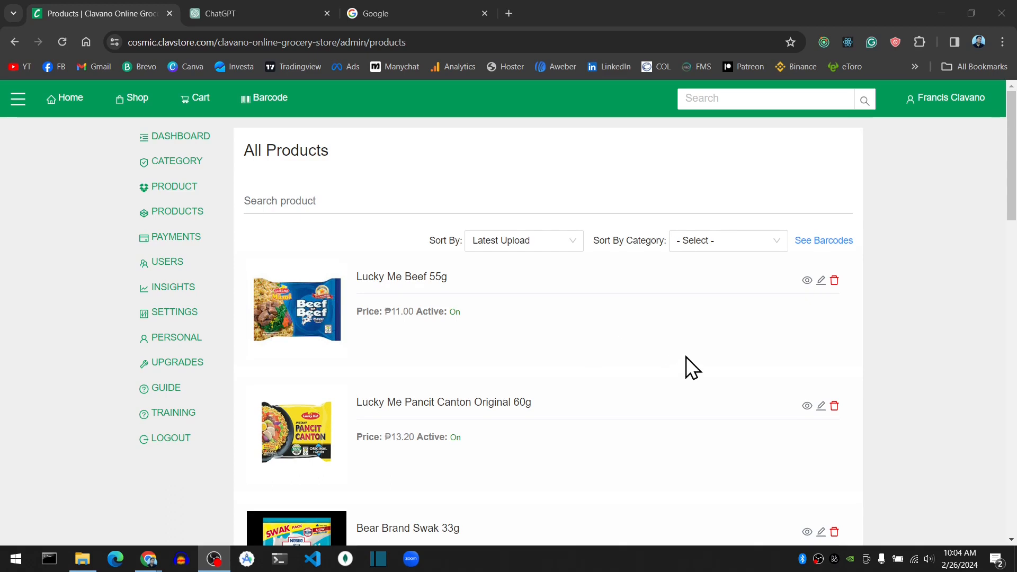
Open the product creation form and look over its fields.
{"action": "left_click", "coordinate": [187, 199]}
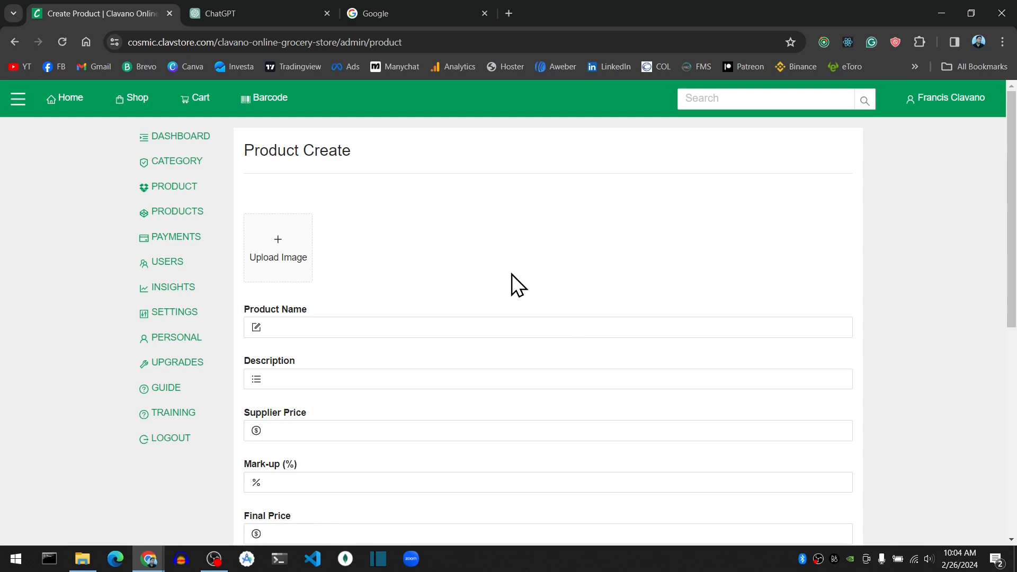
{"action": "scroll", "coordinate": [449, 281], "scroll_direction": "down", "scroll_amount": 3}
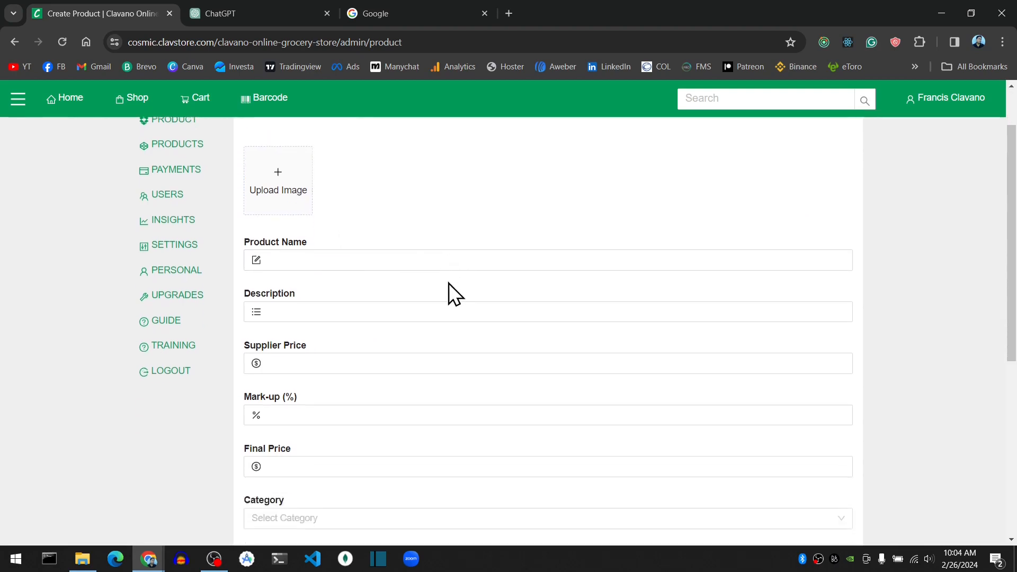
{"action": "scroll", "coordinate": [419, 408], "scroll_direction": "down", "scroll_amount": 3}
{"action": "scroll", "coordinate": [418, 407], "scroll_direction": "up", "scroll_amount": 6}
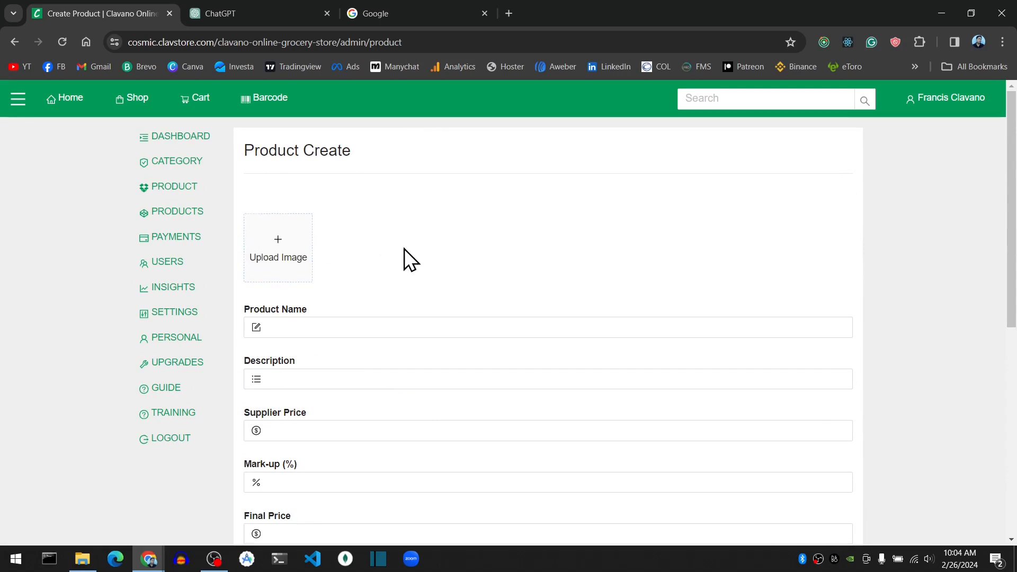
Open the list of all products and browse the existing items.
{"action": "left_click", "coordinate": [180, 214]}
{"action": "scroll", "coordinate": [444, 270], "scroll_direction": "down", "scroll_amount": 1}
{"action": "scroll", "coordinate": [440, 277], "scroll_direction": "down", "scroll_amount": 7}
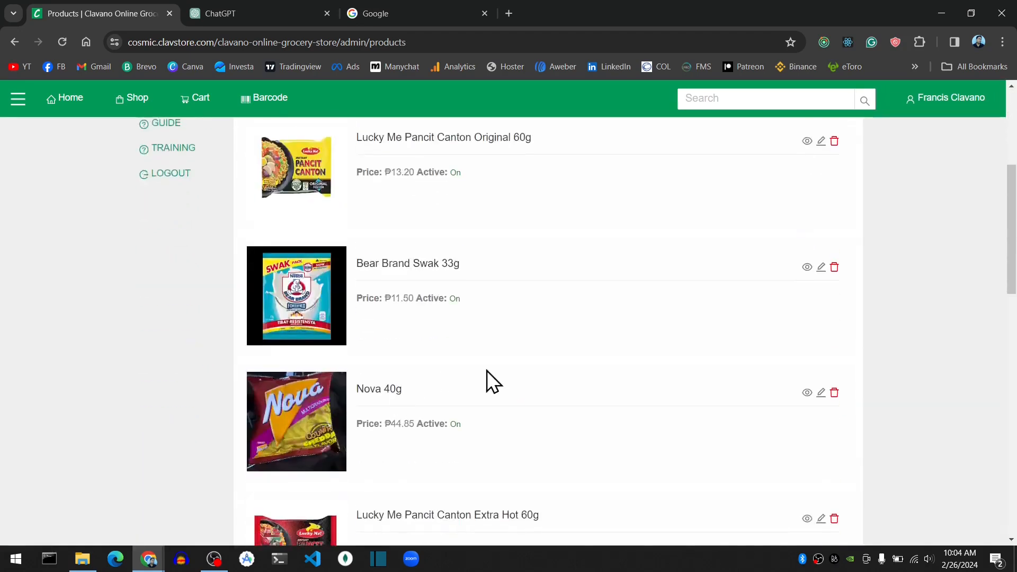
{"action": "scroll", "coordinate": [473, 368], "scroll_direction": "up", "scroll_amount": 8}
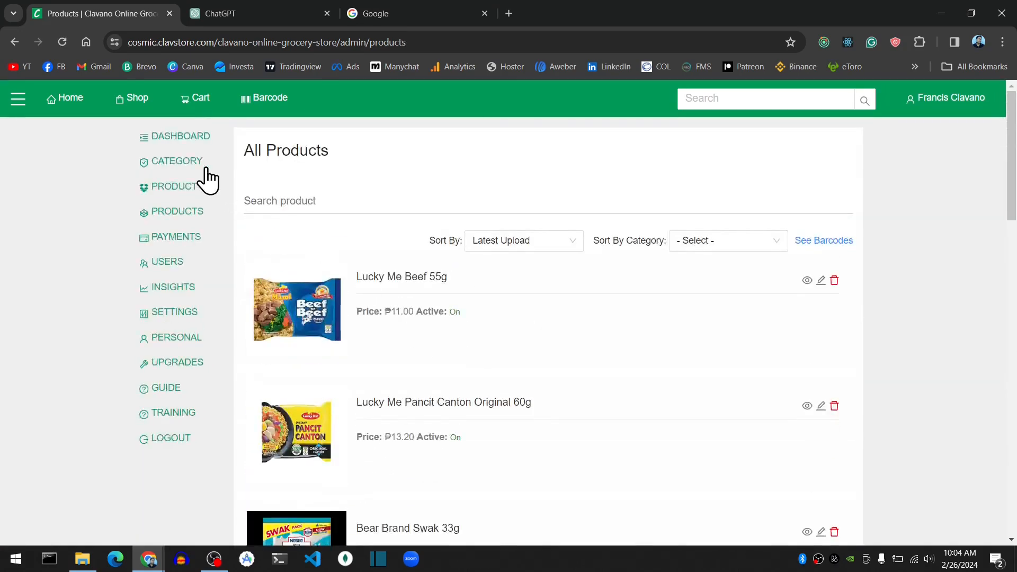
Reopen the blank product creation form, then search Google Images for "milo" in the Google tab.
{"action": "left_click", "coordinate": [178, 186]}
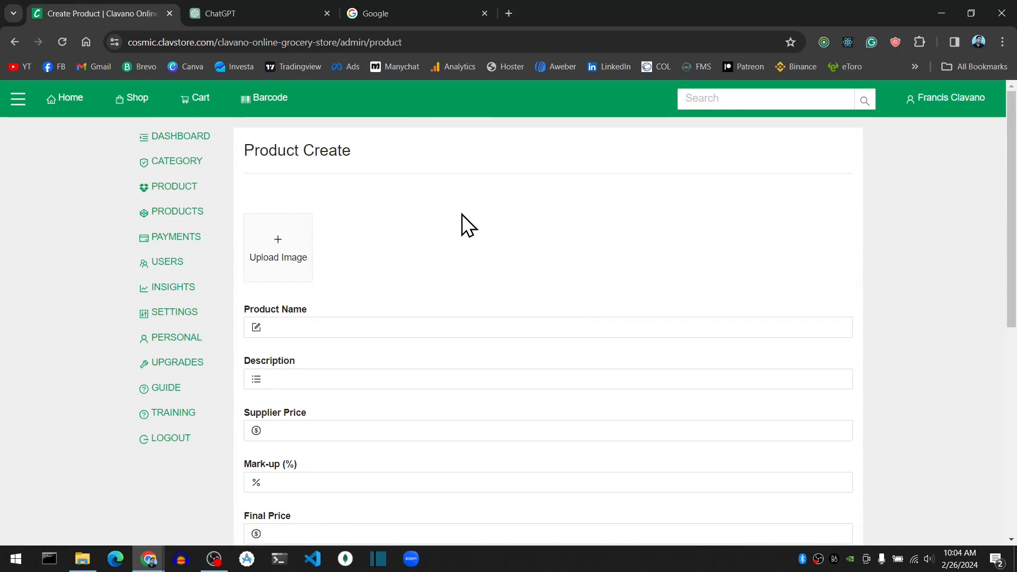
{"action": "left_click", "coordinate": [396, 14]}
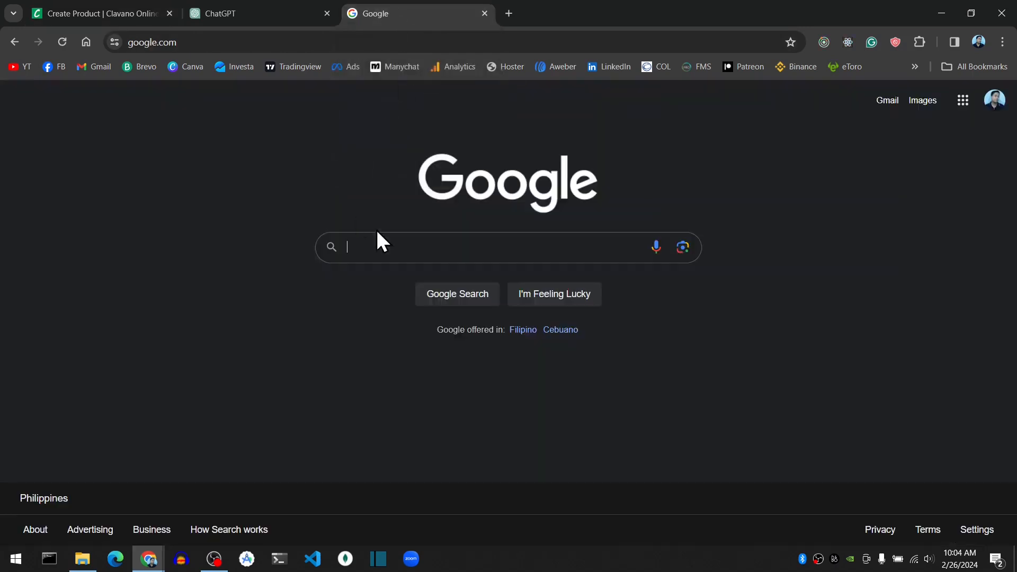
{"action": "left_click", "coordinate": [388, 247]}
{"action": "type", "text": "m"}
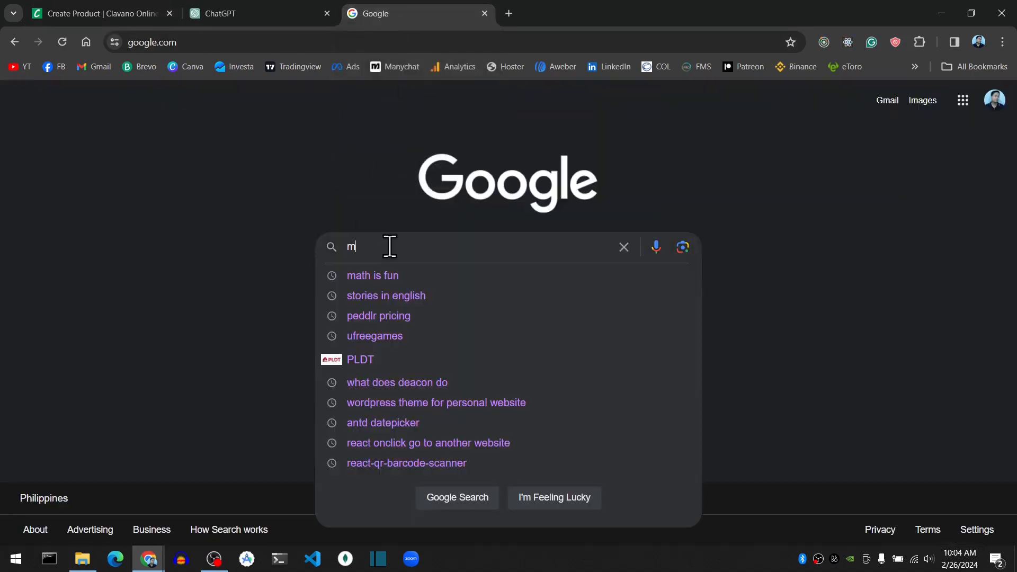
{"action": "type", "text": "ilo"}
{"action": "key", "text": "Return"}
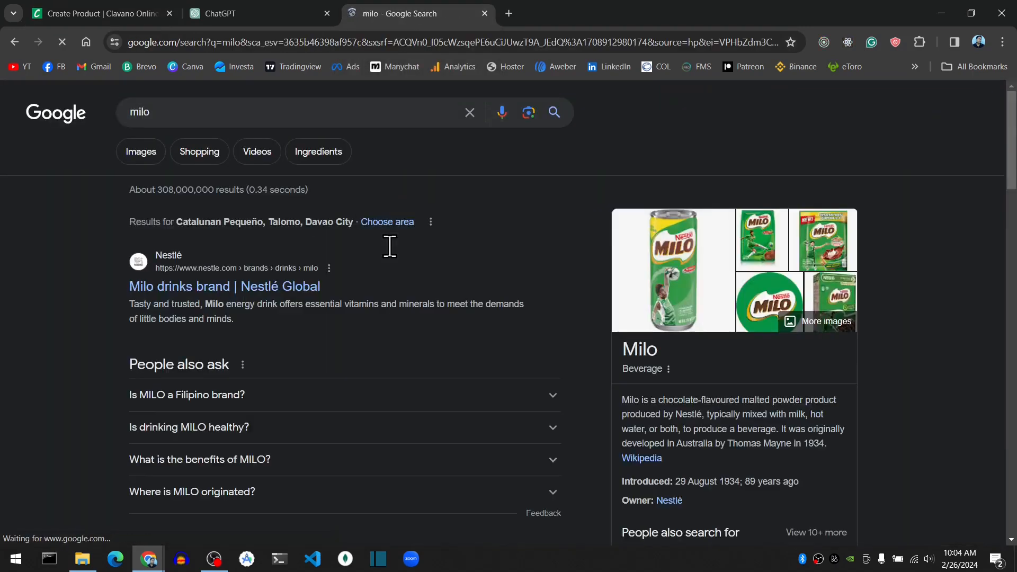
{"action": "left_click", "coordinate": [160, 158]}
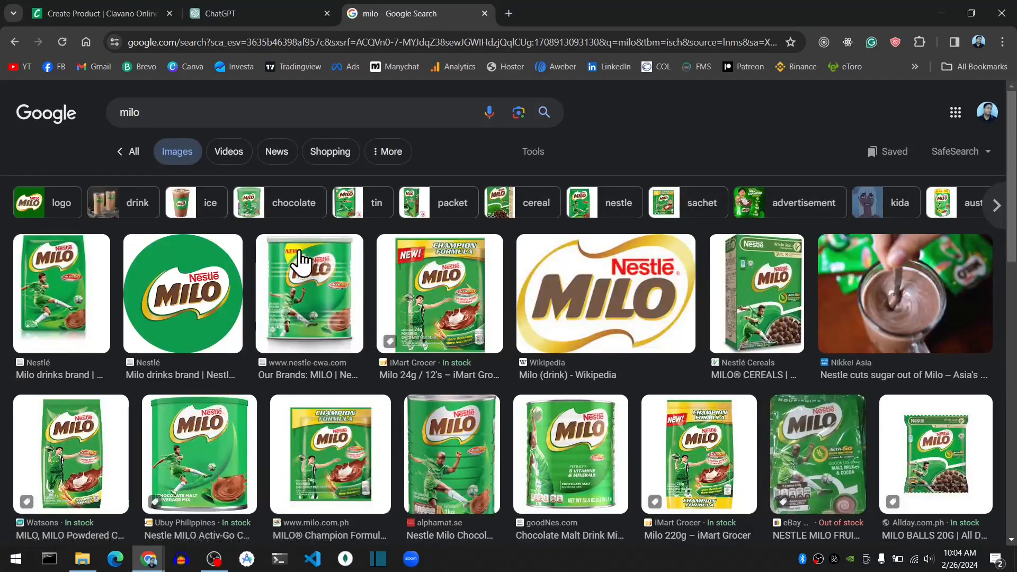
{"action": "scroll", "coordinate": [671, 304], "scroll_direction": "down", "scroll_amount": 5}
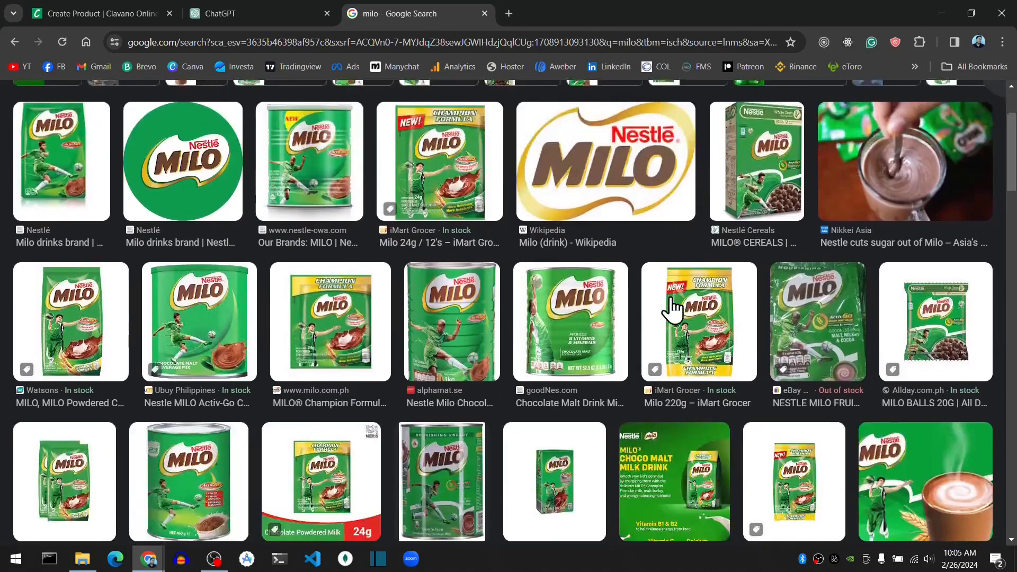
{"action": "left_click", "coordinate": [213, 499]}
{"action": "left_click", "coordinate": [336, 306]}
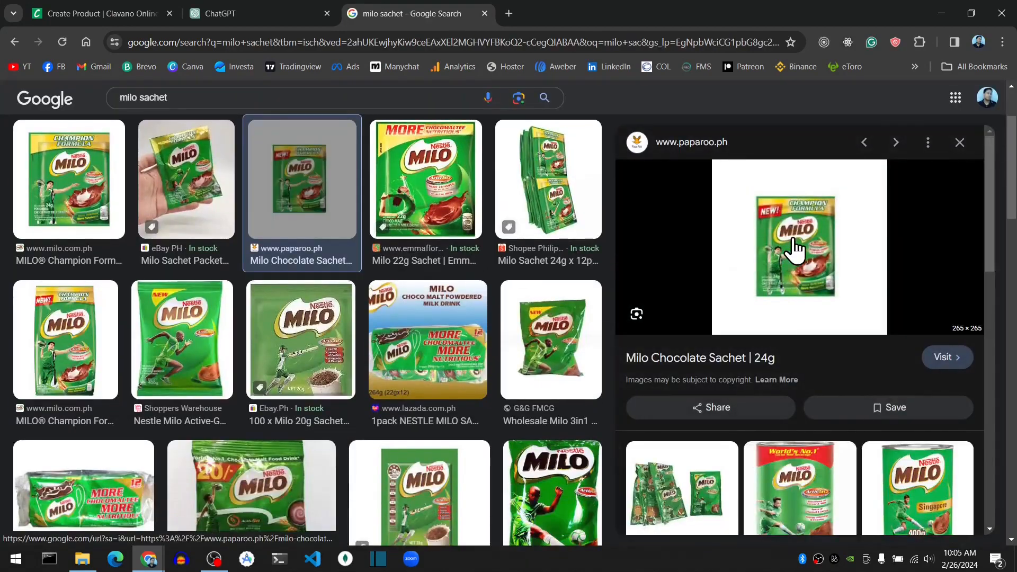
{"action": "right_click", "coordinate": [792, 250]}
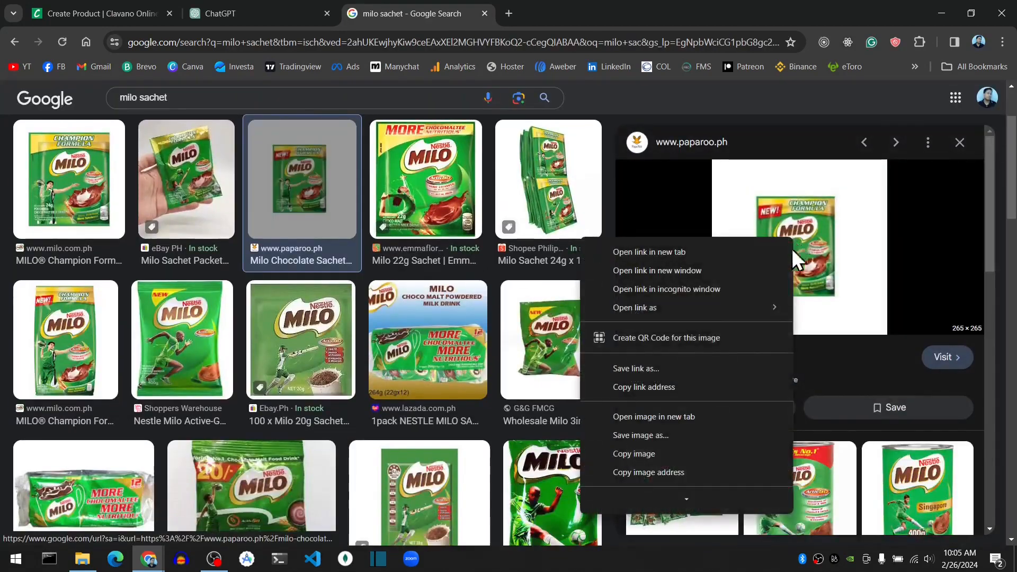
{"action": "left_click", "coordinate": [640, 436]}
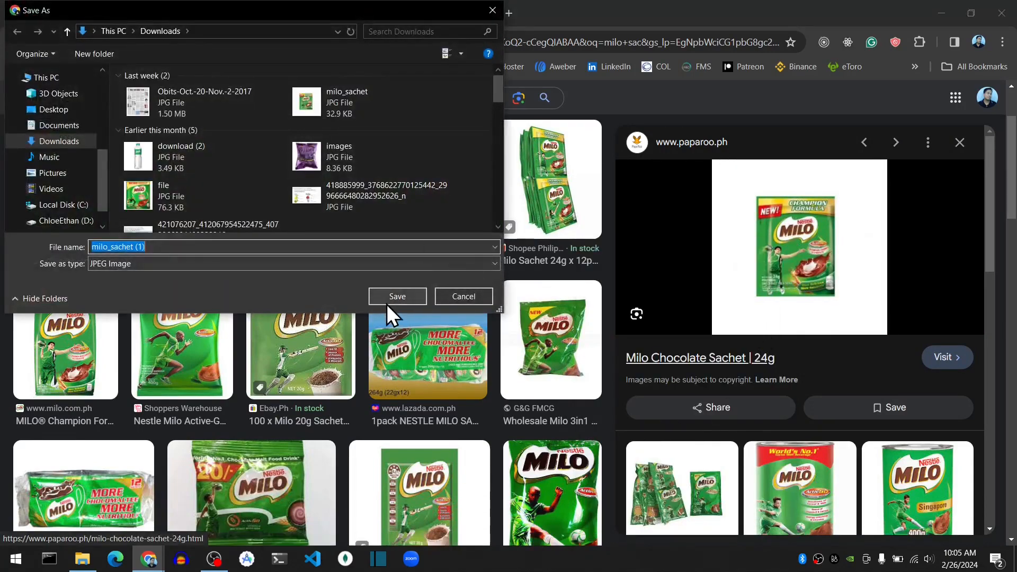
{"action": "left_click", "coordinate": [393, 302]}
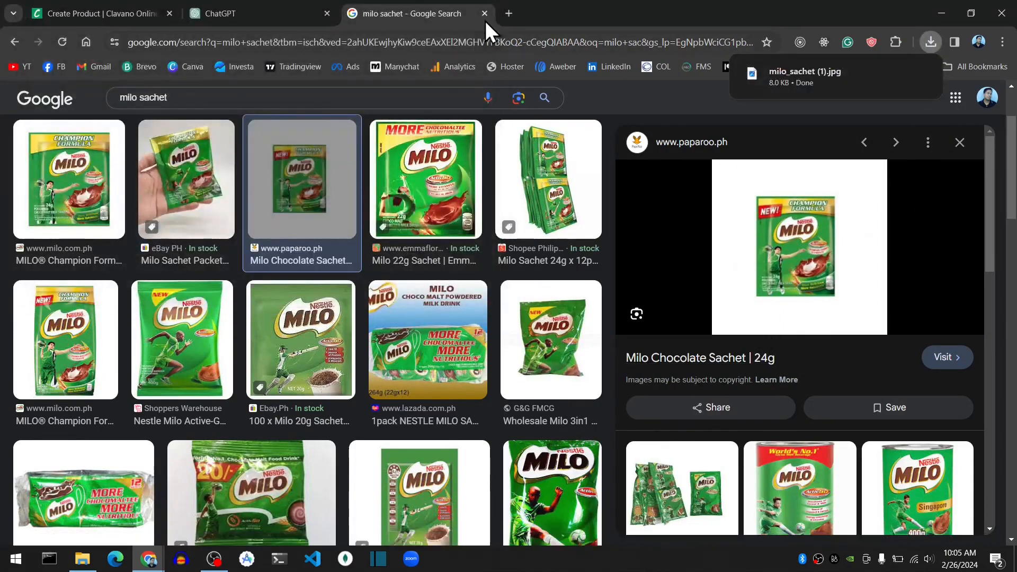
Return to the product creation form and upload milo_sachet (1) from Downloads as the product image.
{"action": "left_click", "coordinate": [144, 14]}
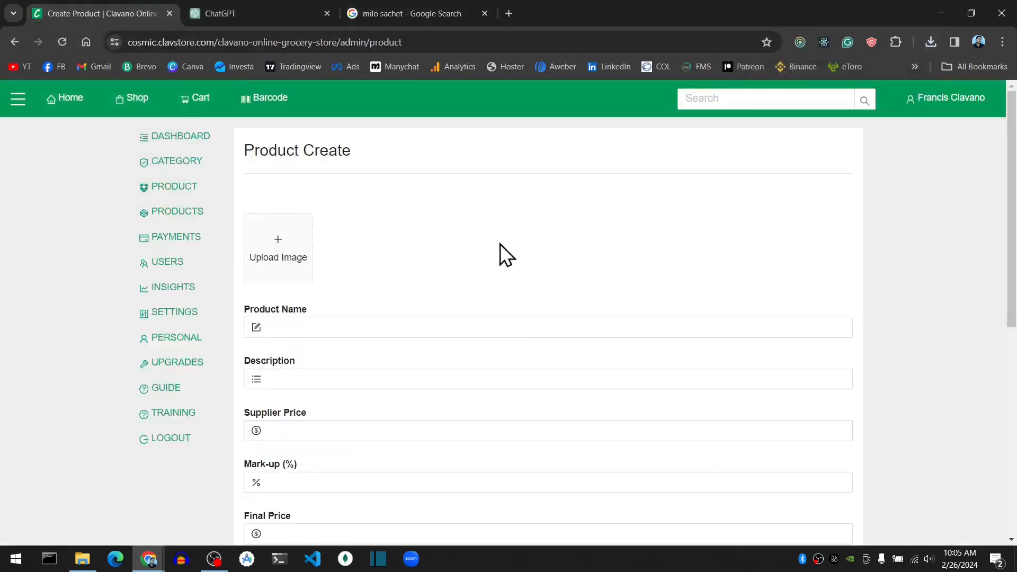
{"action": "left_click", "coordinate": [281, 252]}
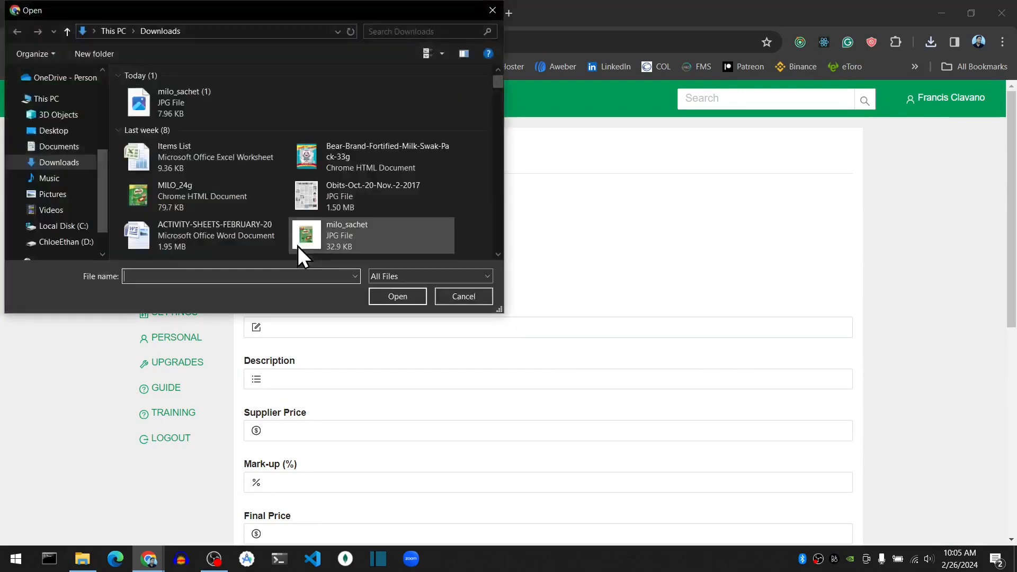
{"action": "double_click", "coordinate": [186, 104]}
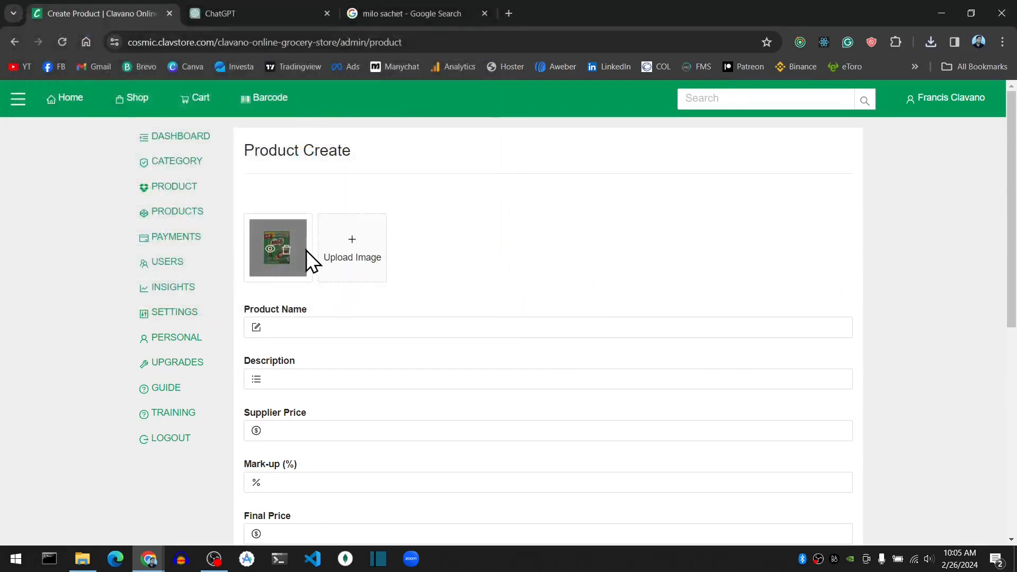
Set the product name to "Milo Sachet 24g".
{"action": "scroll", "coordinate": [516, 280], "scroll_direction": "down", "scroll_amount": 1}
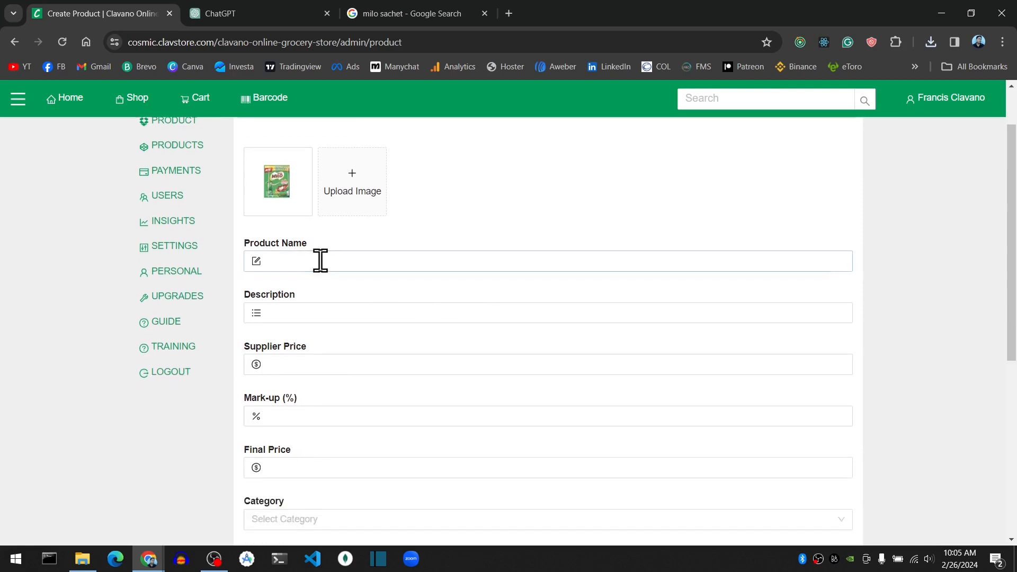
{"action": "left_click", "coordinate": [321, 261]}
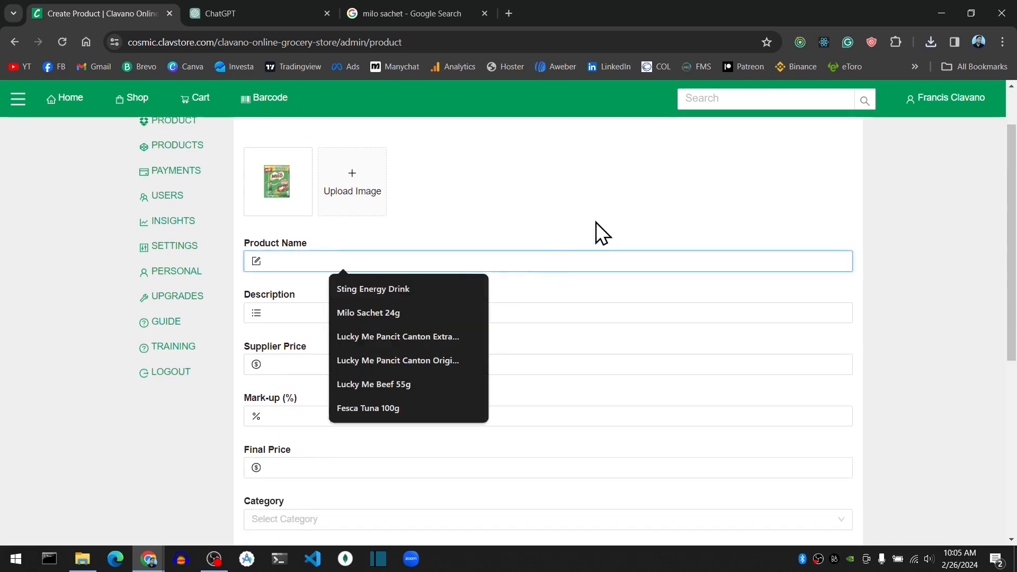
{"action": "type", "text": "Milo Sachet 24g"}
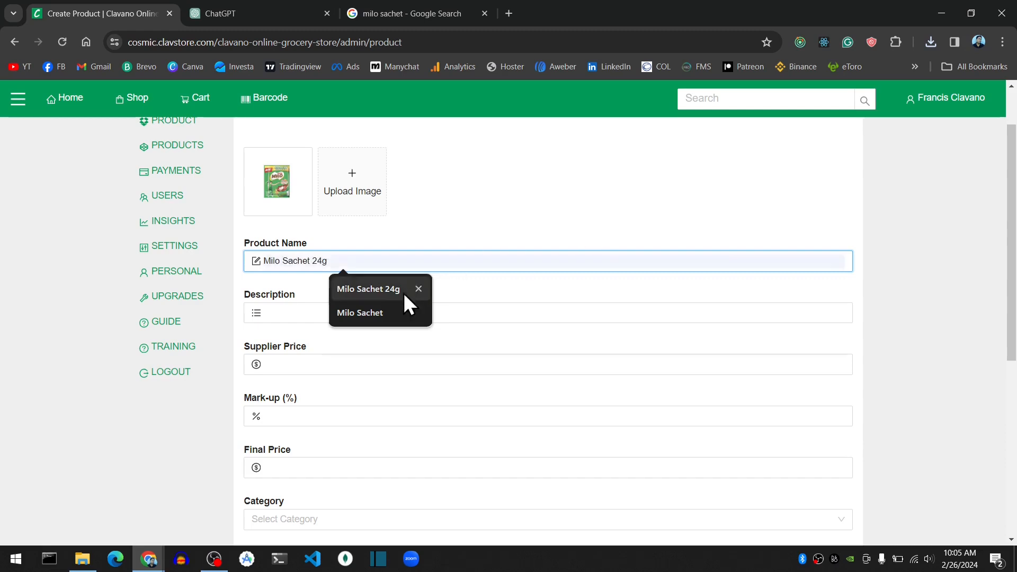
{"action": "left_click", "coordinate": [403, 290]}
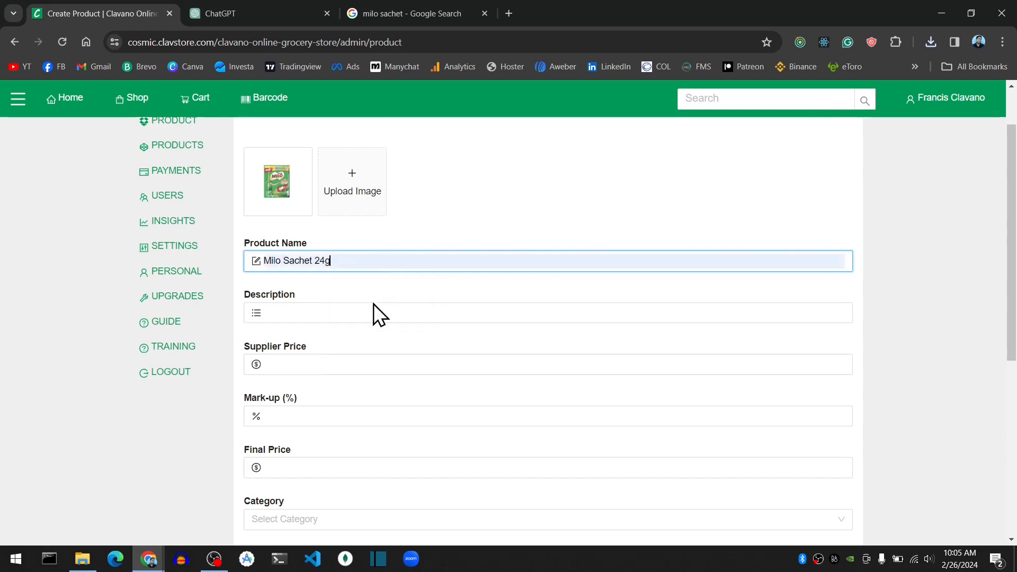
Copy the product name, switch to ChatGPT and send the prompt "create a description about this product: Milo Sachet 24g".
{"action": "left_click", "coordinate": [350, 313]}
{"action": "left_click_drag", "start_coordinate": [353, 260], "coordinate": [224, 261]}
{"action": "key", "text": "ctrl+c"}
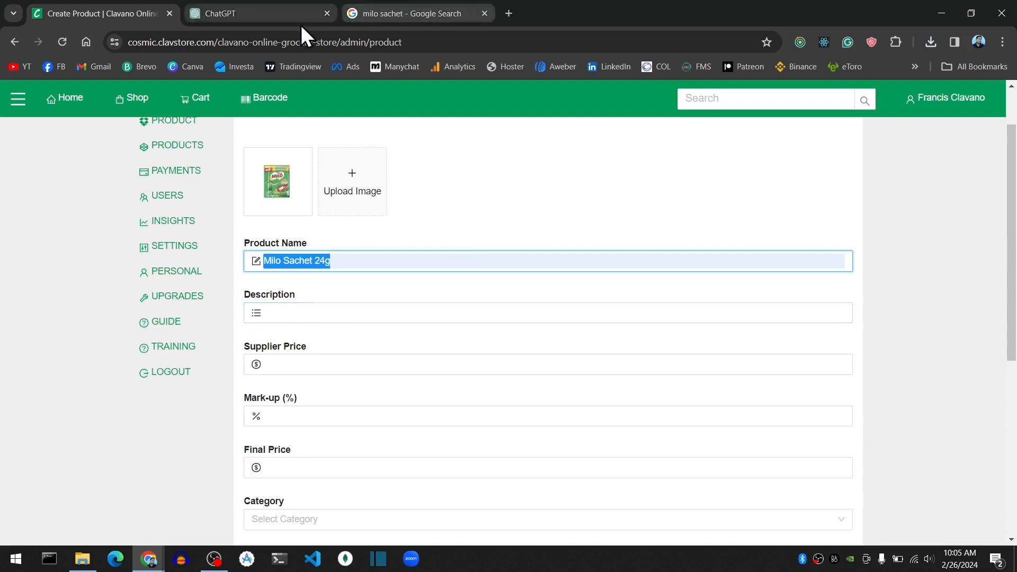
{"action": "left_click", "coordinate": [272, 22]}
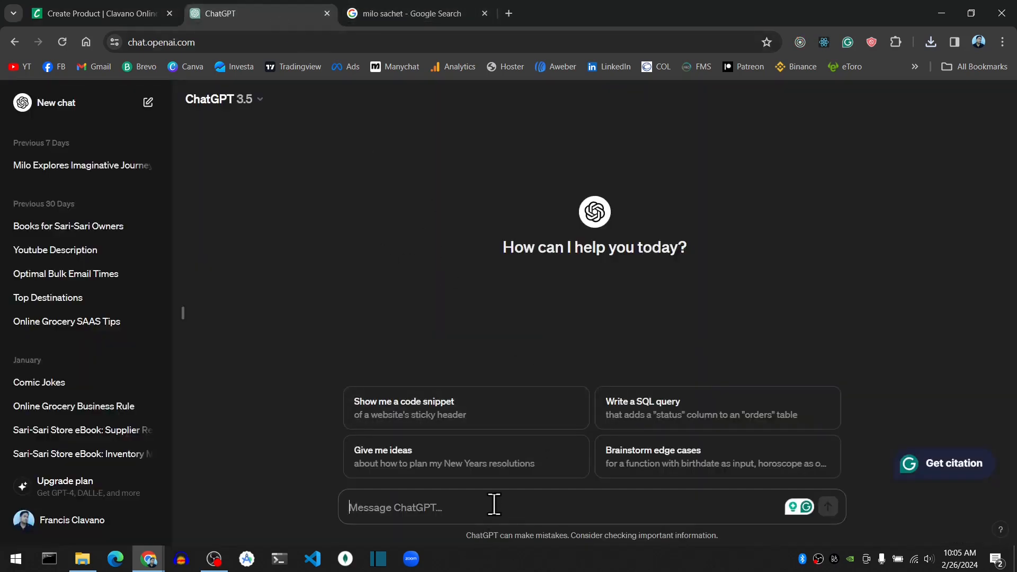
{"action": "type", "text": "create "}
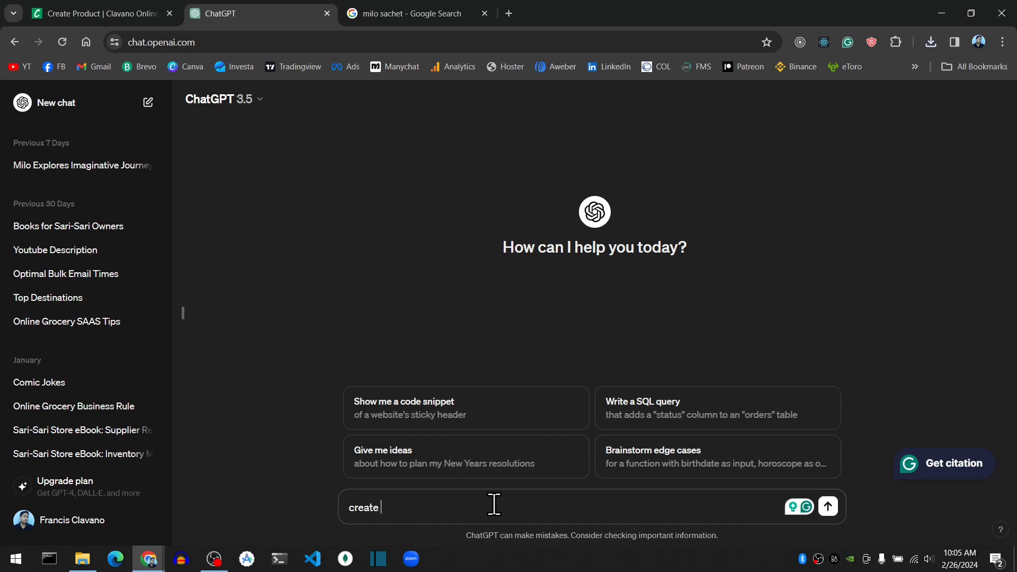
{"action": "type", "text": "a description abo"}
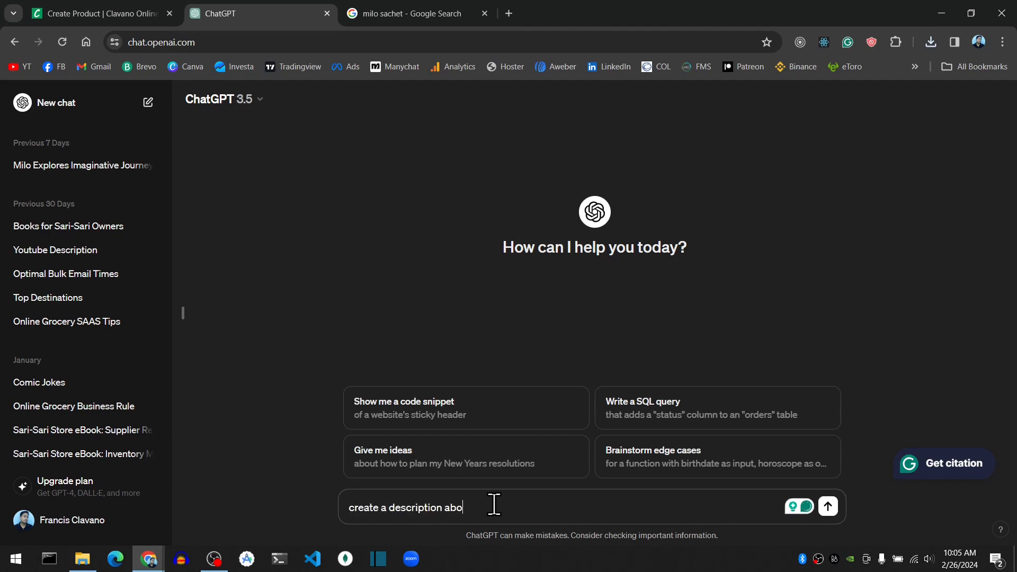
{"action": "type", "text": "ut this product:"}
{"action": "key", "text": "ctrl+v"}
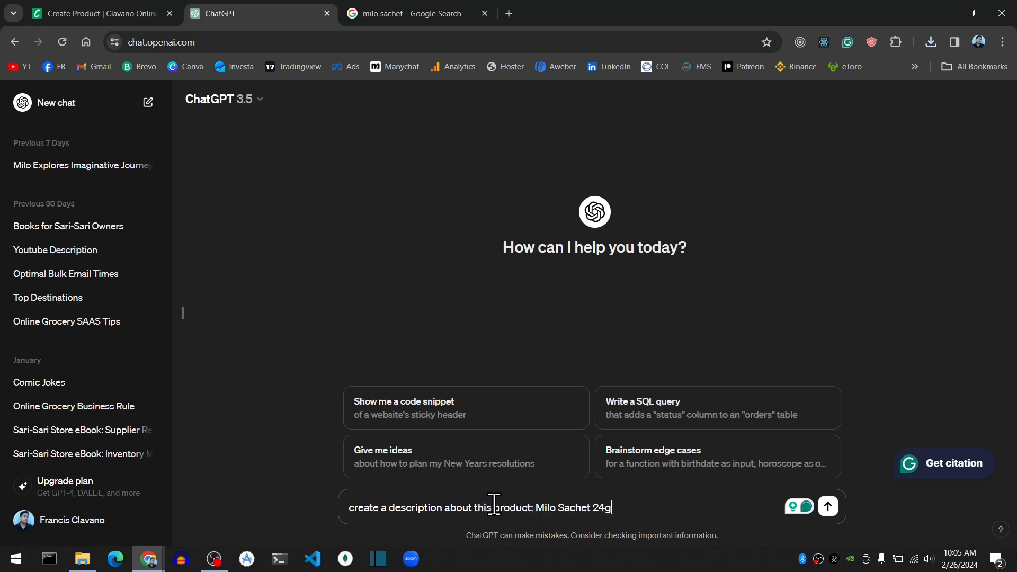
{"action": "key", "text": "Return"}
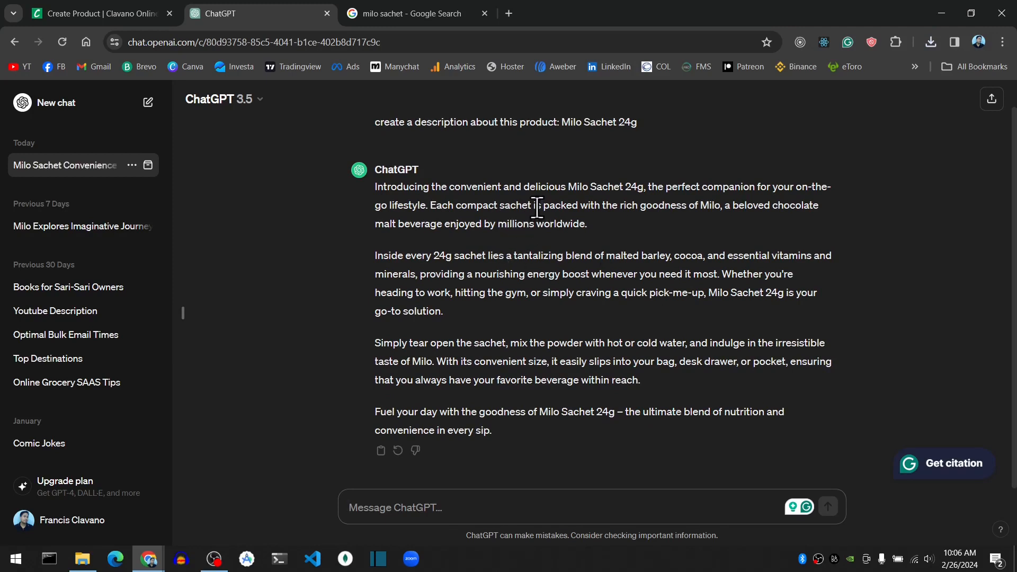
Copy the first paragraph of ChatGPT's answer and paste it into the product form's Description.
{"action": "left_click_drag", "start_coordinate": [375, 185], "coordinate": [611, 227]}
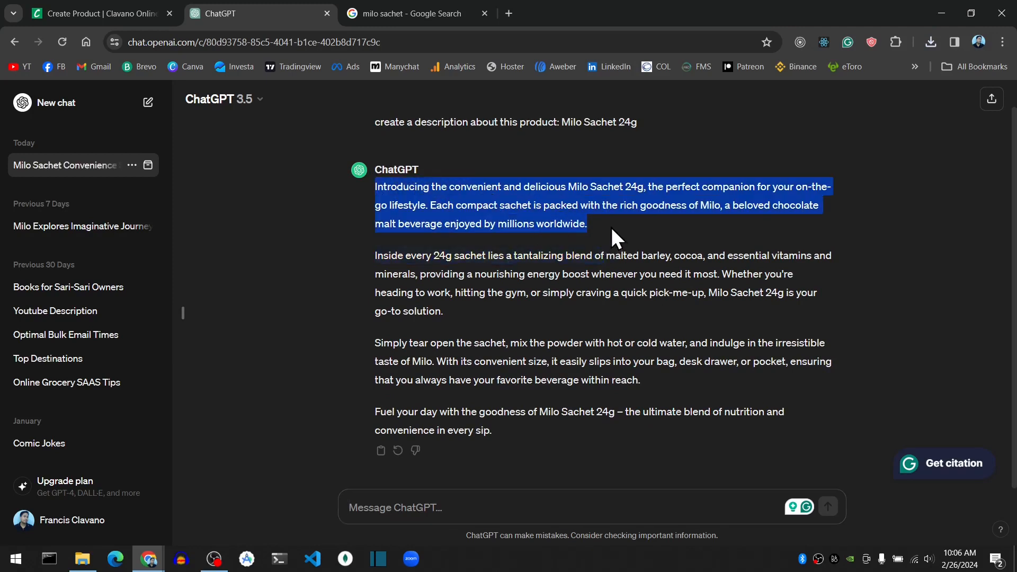
{"action": "right_click", "coordinate": [548, 200]}
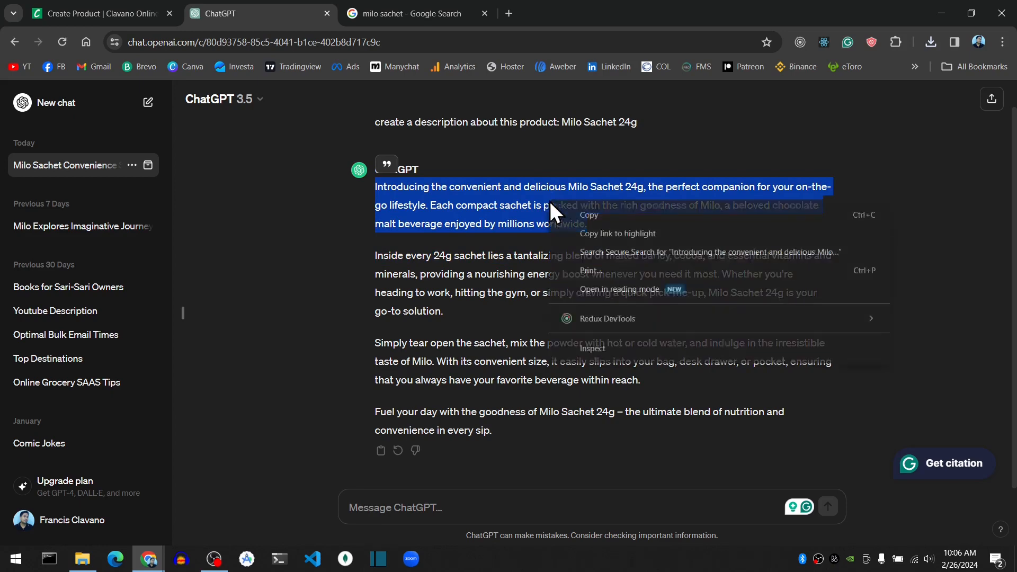
{"action": "left_click", "coordinate": [596, 215]}
{"action": "left_click", "coordinate": [109, 15]}
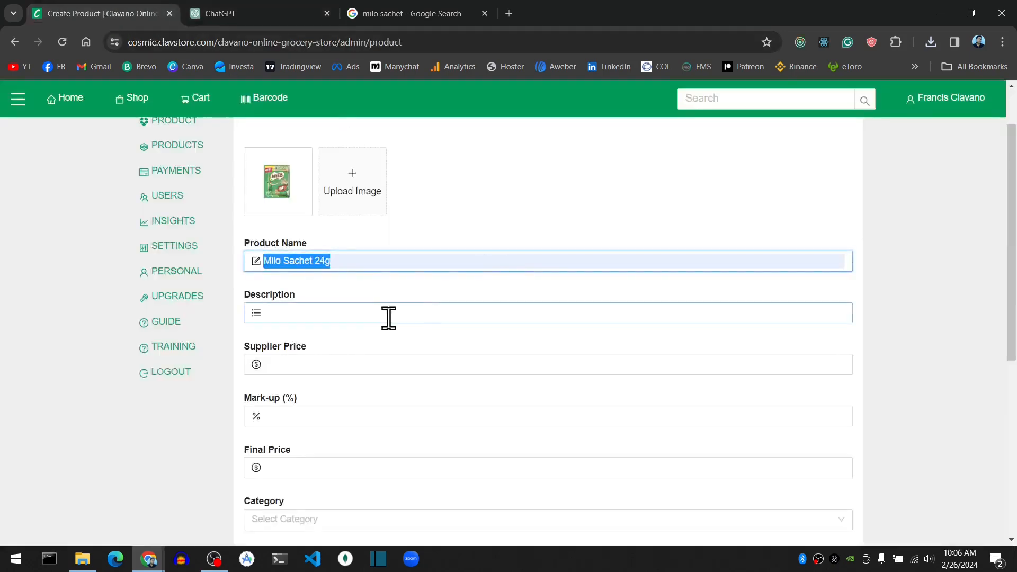
{"action": "left_click", "coordinate": [323, 313]}
{"action": "right_click", "coordinate": [325, 312]}
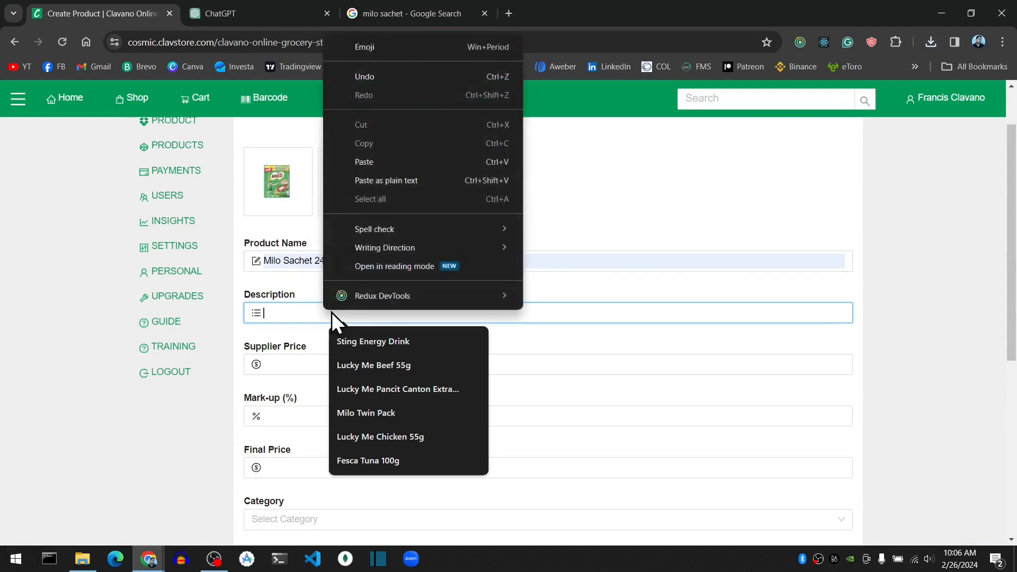
{"action": "left_click", "coordinate": [383, 163]}
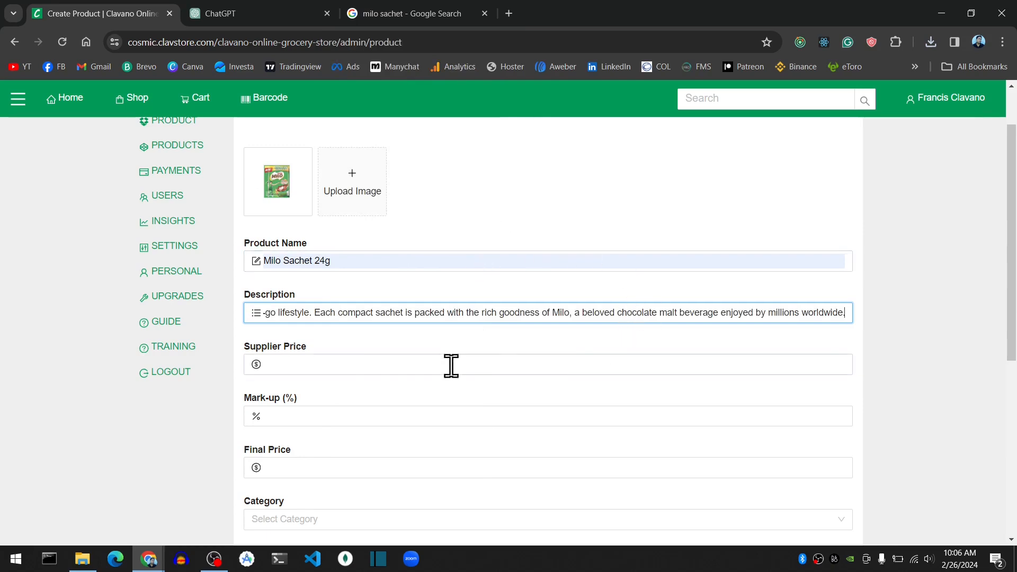
Set the product's Supplier Price to 9.5 and its Mark-up to 15%.
{"action": "left_click", "coordinate": [422, 365]}
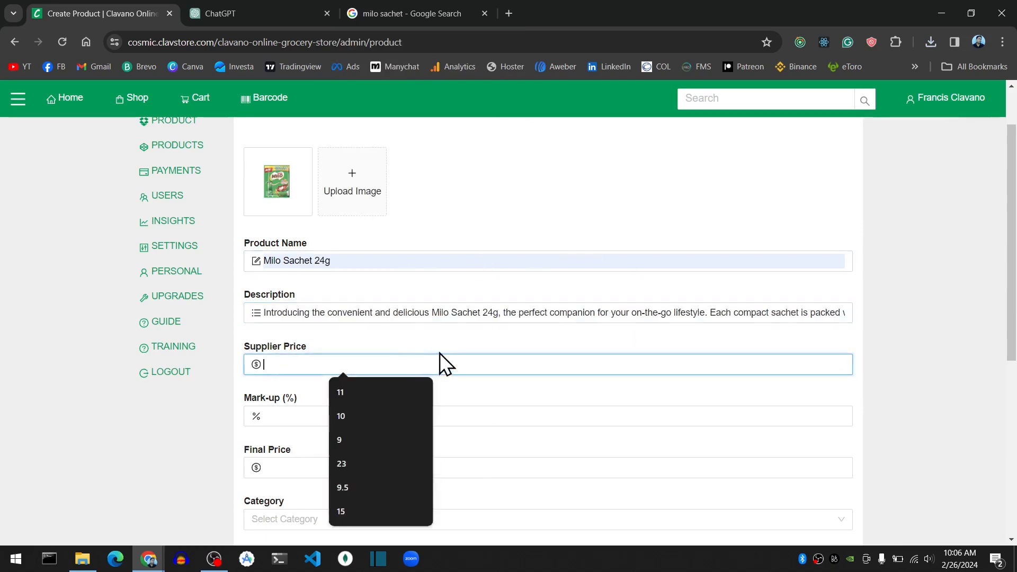
{"action": "scroll", "coordinate": [440, 353], "scroll_direction": "down", "scroll_amount": 1}
{"action": "left_click", "coordinate": [468, 297]}
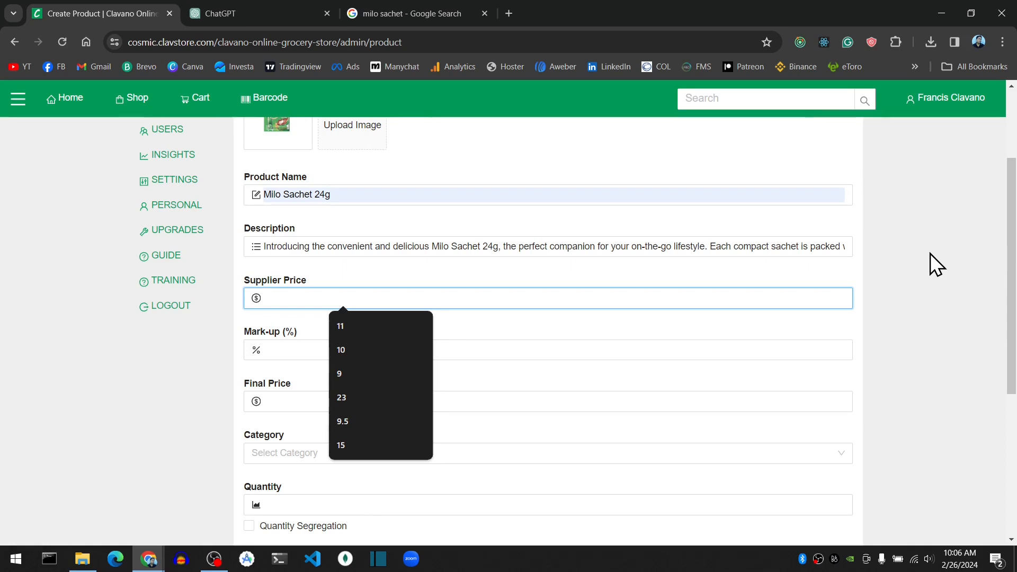
{"action": "type", "text": "9.5"}
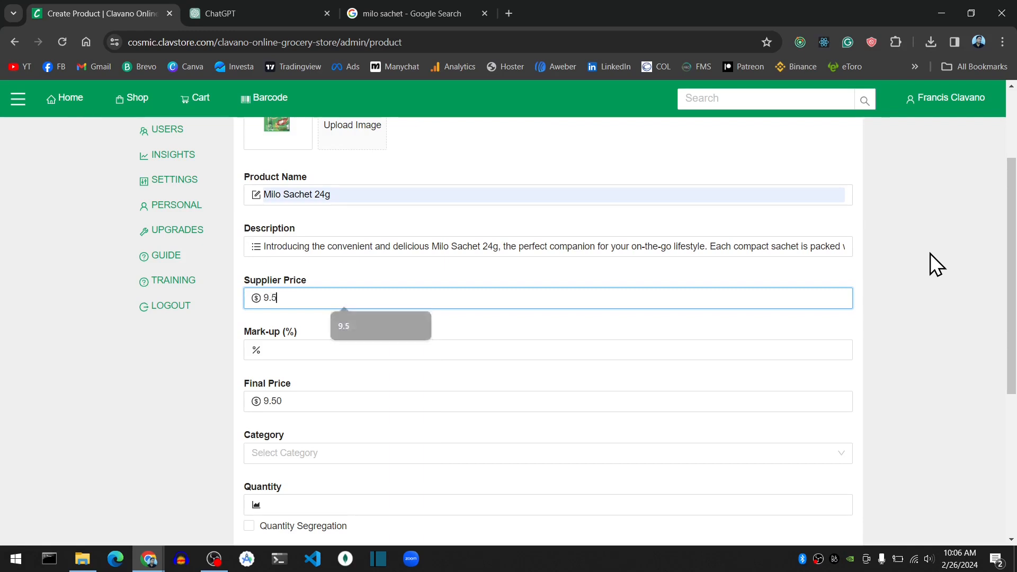
{"action": "left_click", "coordinate": [363, 352]}
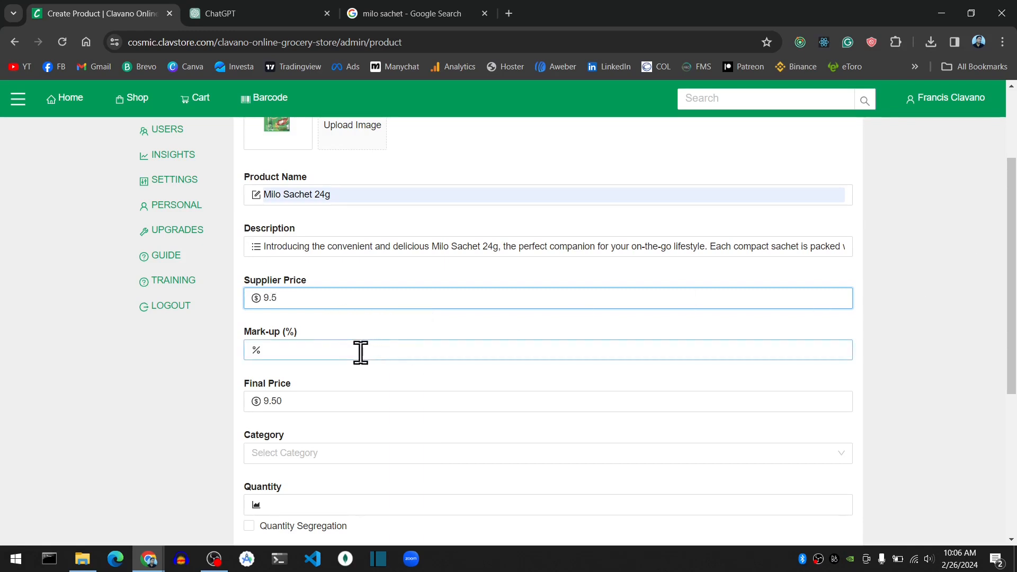
{"action": "left_click", "coordinate": [360, 352]}
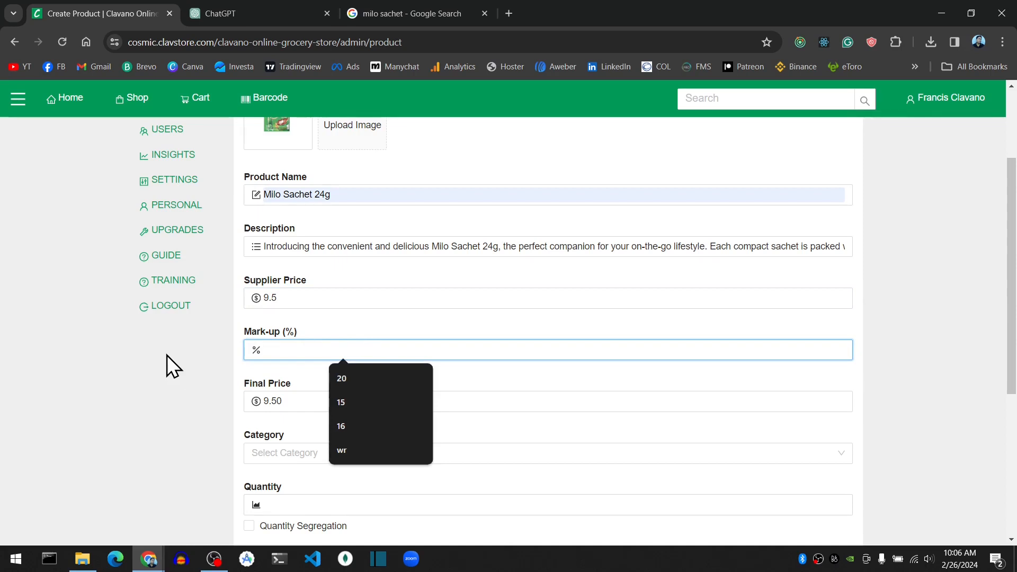
{"action": "type", "text": "15"}
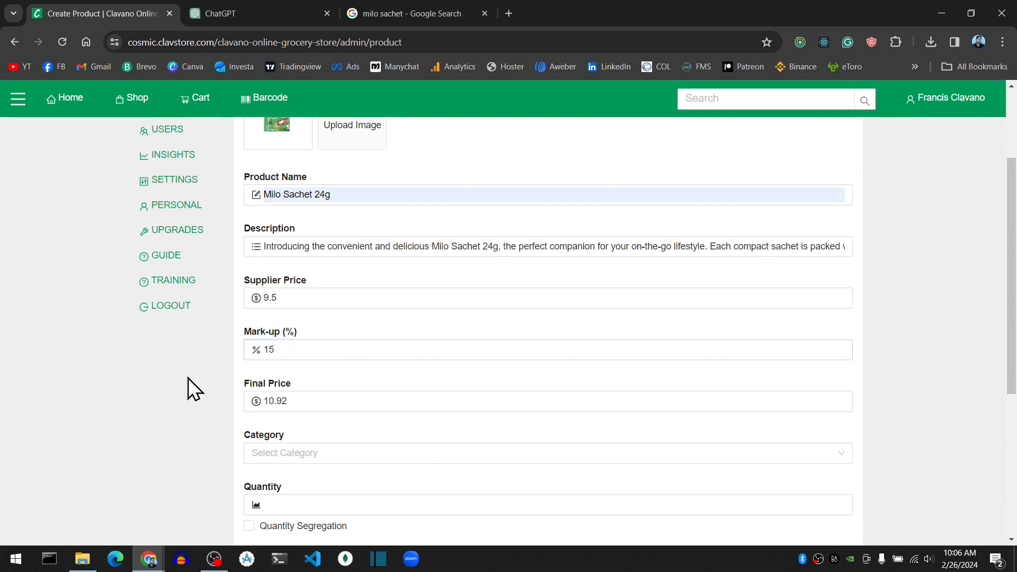
Replace the calculated Final Price with the rounded value 11.
{"action": "scroll", "coordinate": [278, 412], "scroll_direction": "down", "scroll_amount": 1}
{"action": "left_click", "coordinate": [298, 401]}
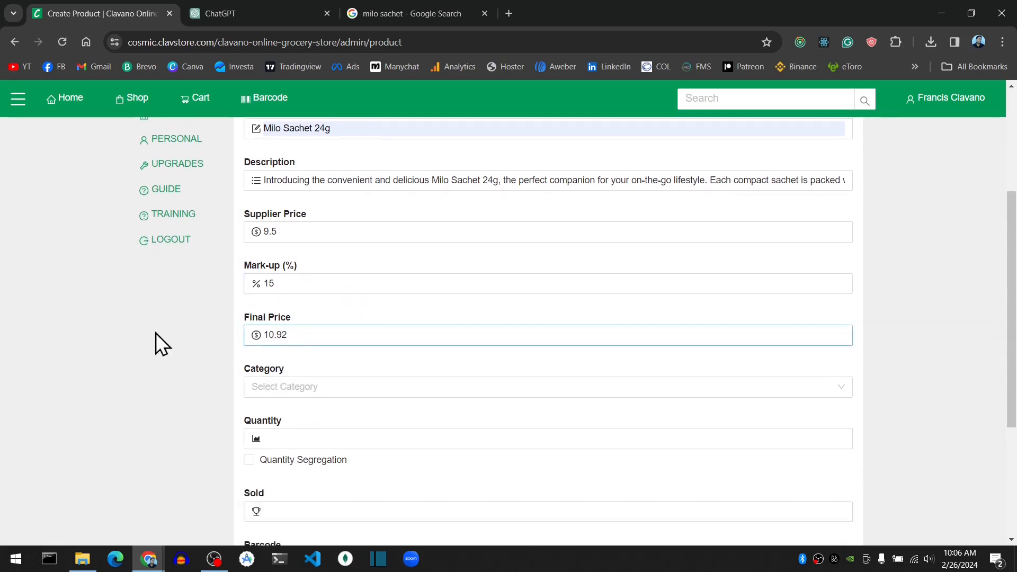
{"action": "left_click_drag", "start_coordinate": [297, 336], "coordinate": [264, 345]}
{"action": "left_click", "coordinate": [270, 335]}
{"action": "left_click", "coordinate": [303, 335]}
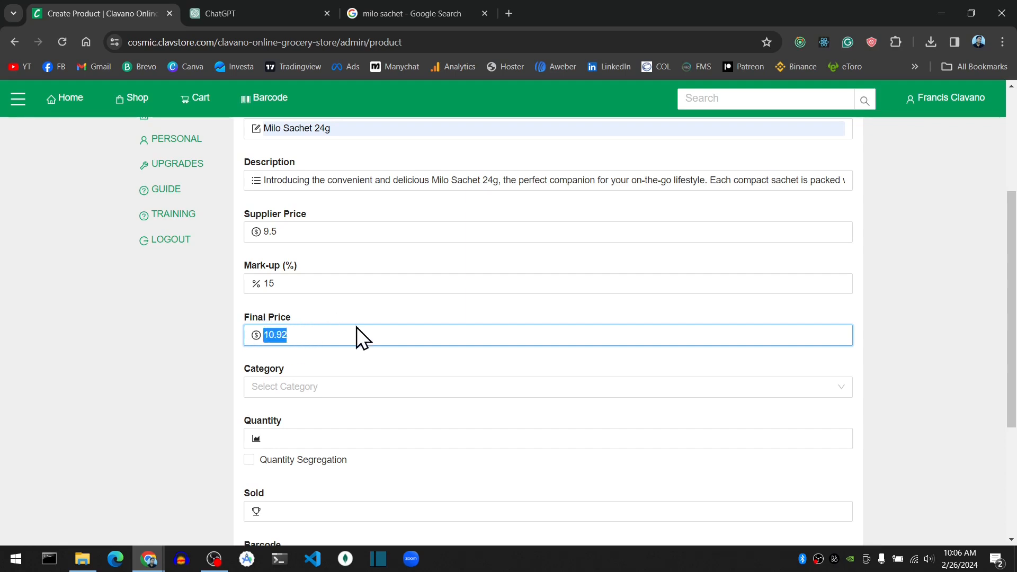
{"action": "type", "text": "11"}
{"action": "left_click", "coordinate": [163, 361]}
{"action": "left_click", "coordinate": [177, 359]}
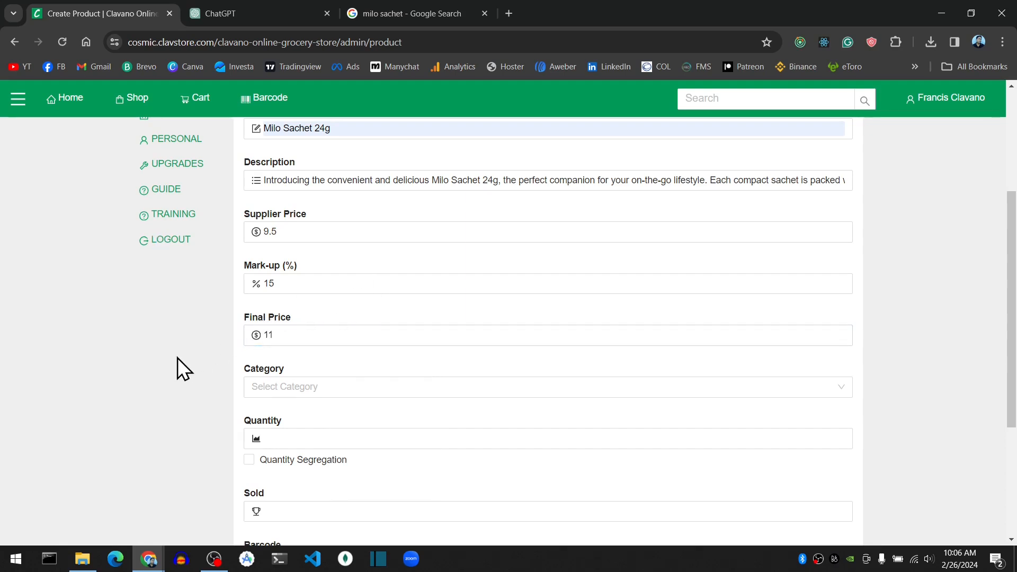
Assign the product to the Beverages category.
{"action": "scroll", "coordinate": [535, 345], "scroll_direction": "down", "scroll_amount": 1}
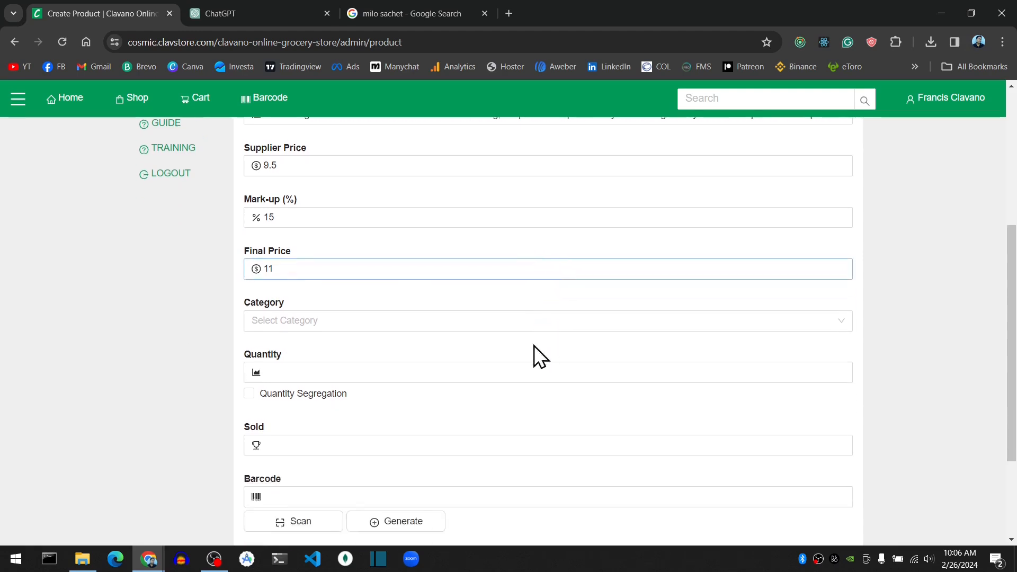
{"action": "left_click", "coordinate": [373, 325]}
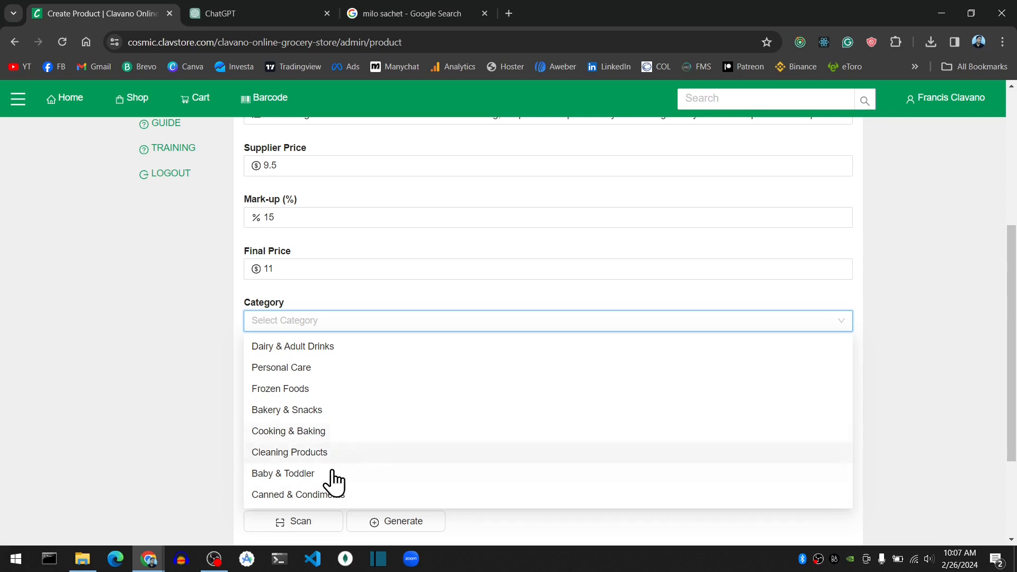
{"action": "scroll", "coordinate": [349, 424], "scroll_direction": "down", "scroll_amount": 3}
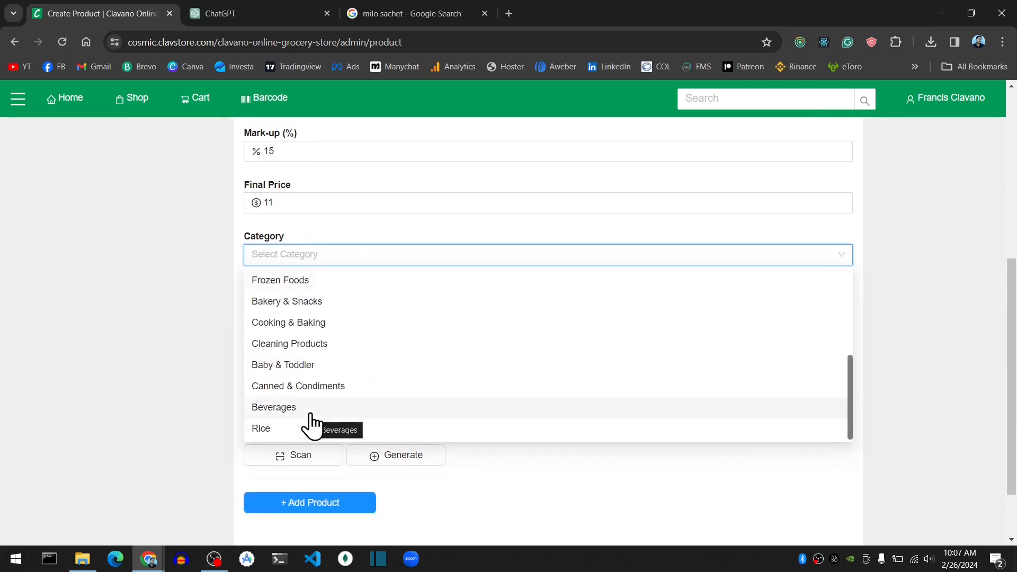
{"action": "left_click", "coordinate": [311, 415]}
{"action": "scroll", "coordinate": [178, 406], "scroll_direction": "up", "scroll_amount": 1}
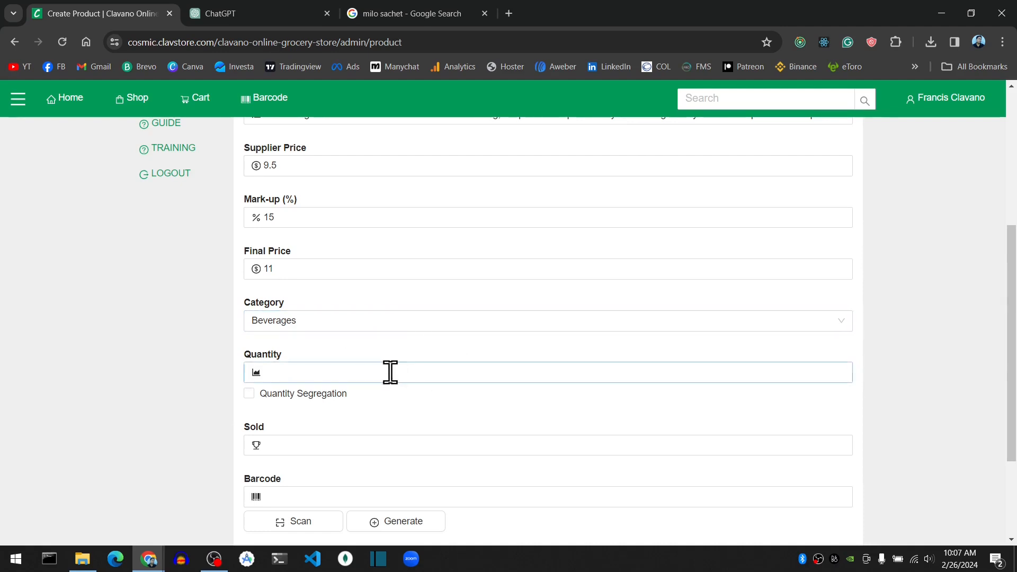
Set the product's Quantity to 20 and its Sold count to 0.
{"action": "left_click", "coordinate": [312, 371]}
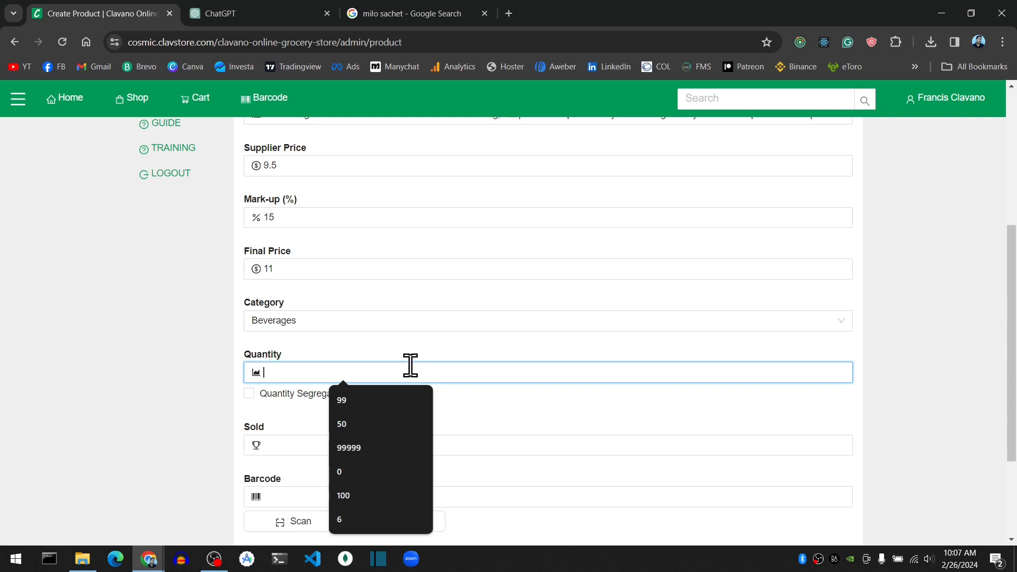
{"action": "type", "text": "20"}
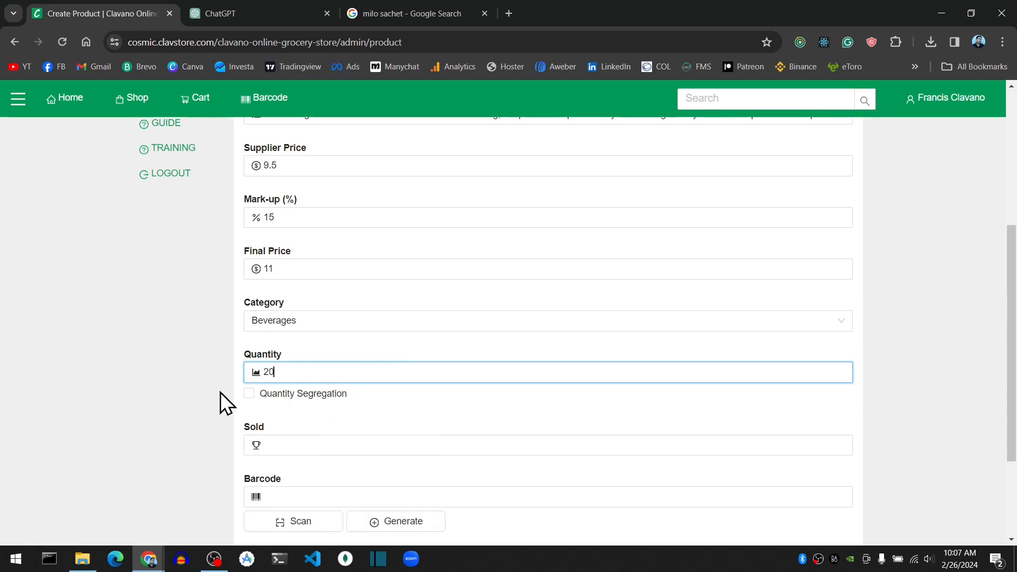
{"action": "left_click", "coordinate": [178, 405]}
{"action": "scroll", "coordinate": [178, 405], "scroll_direction": "down", "scroll_amount": 1}
{"action": "left_click", "coordinate": [257, 370]}
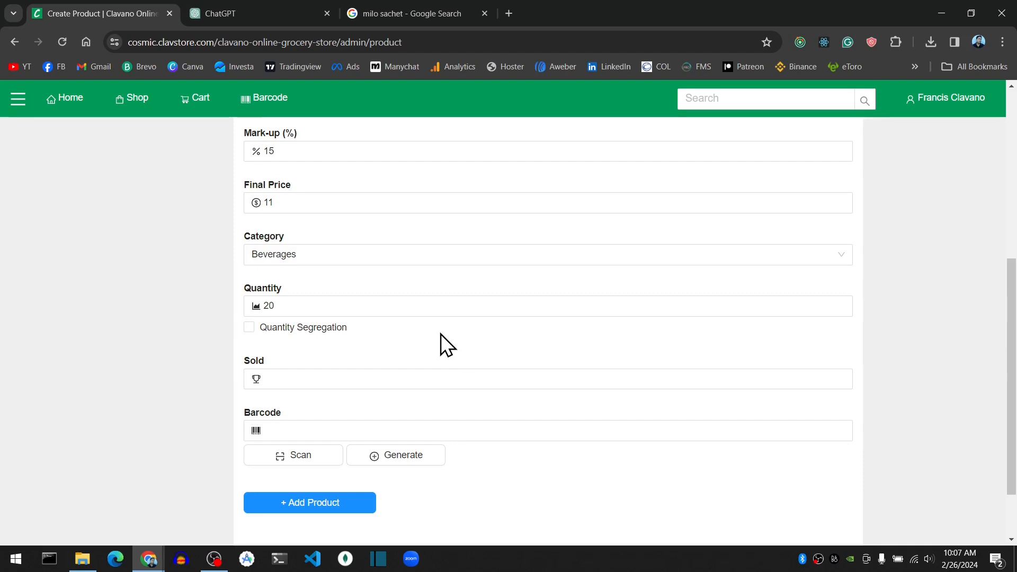
{"action": "left_click", "coordinate": [327, 379]}
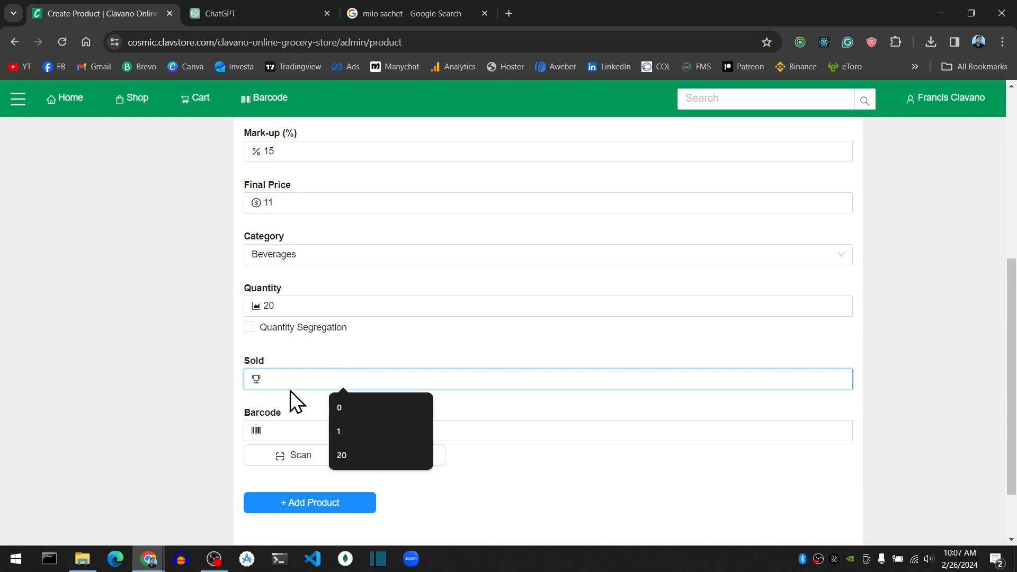
{"action": "left_click", "coordinate": [339, 407]}
{"action": "left_click", "coordinate": [142, 402]}
Examine the webcam and barcode scanner modes of the barcode scan dialog, dismissing the camera request, and close it without scanning.
{"action": "scroll", "coordinate": [142, 402], "scroll_direction": "down", "scroll_amount": 2}
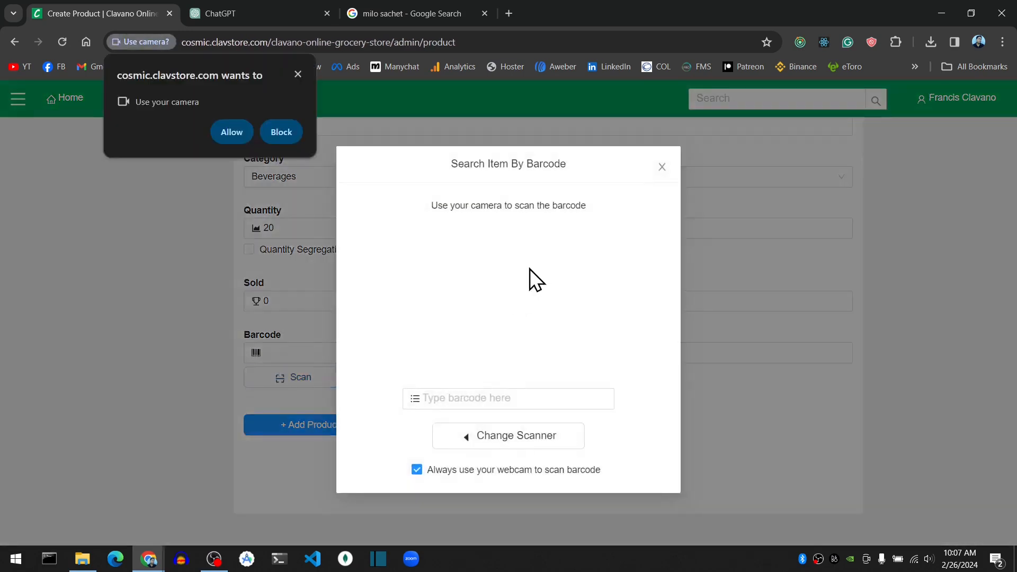
{"action": "left_click", "coordinate": [297, 74]}
{"action": "left_click", "coordinate": [662, 166]}
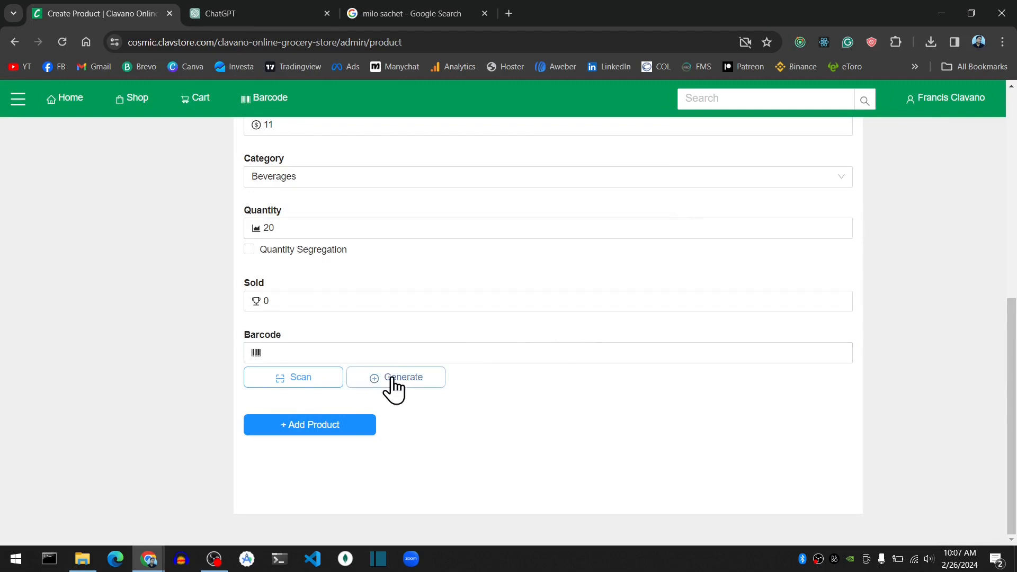
{"action": "left_click", "coordinate": [318, 380]}
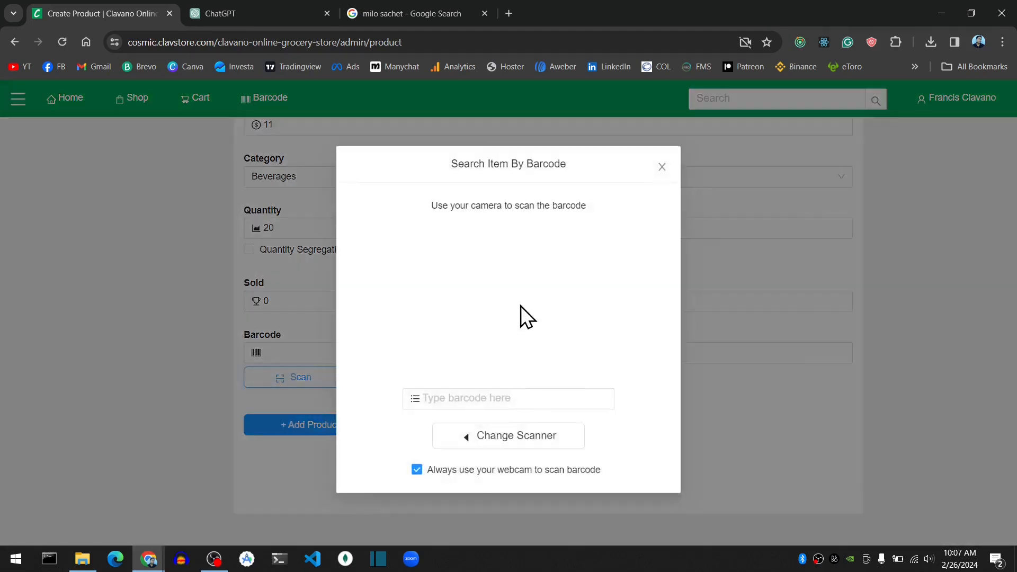
{"action": "left_click", "coordinate": [510, 443]}
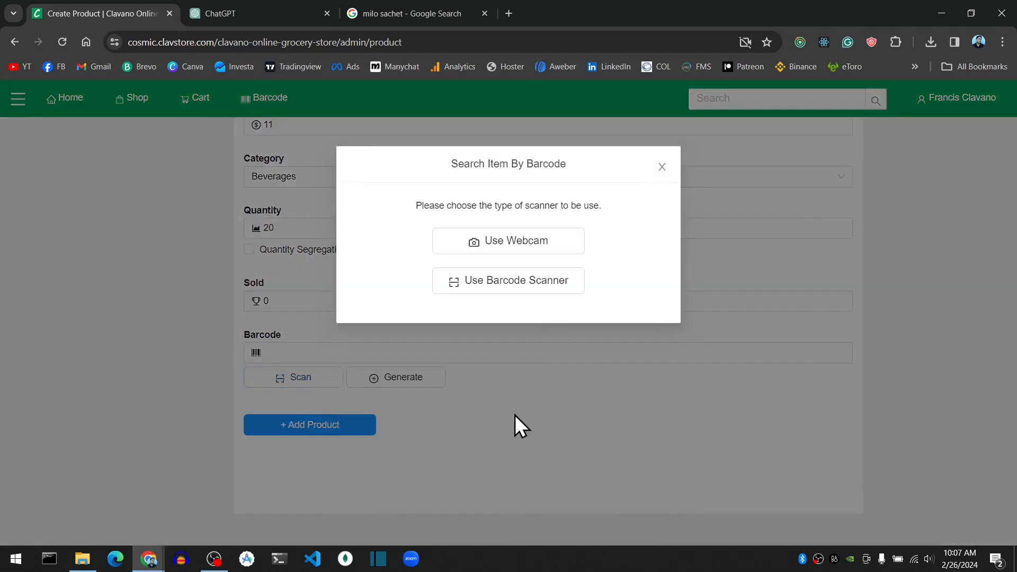
{"action": "left_click", "coordinate": [524, 285]}
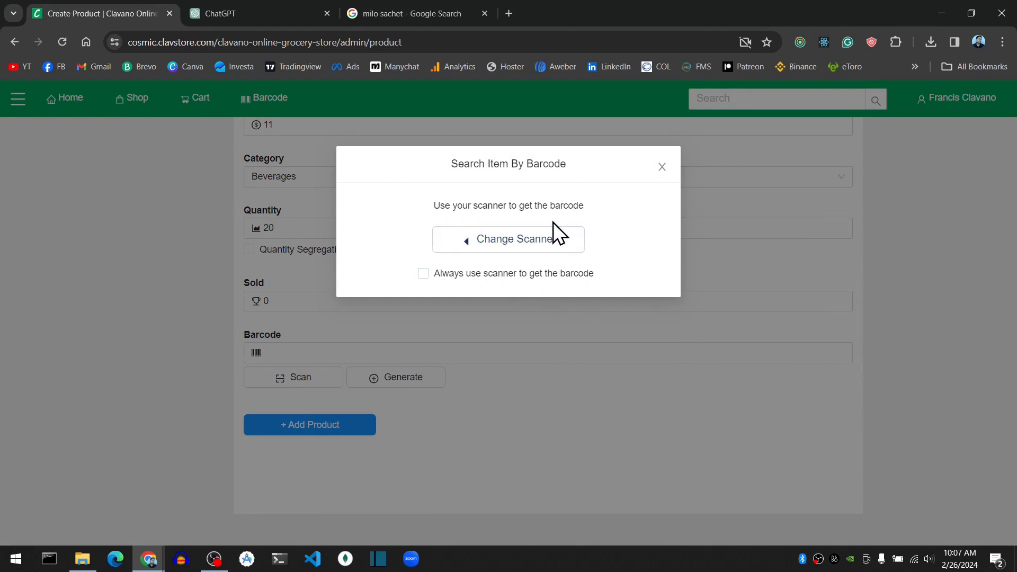
{"action": "left_click", "coordinate": [516, 244]}
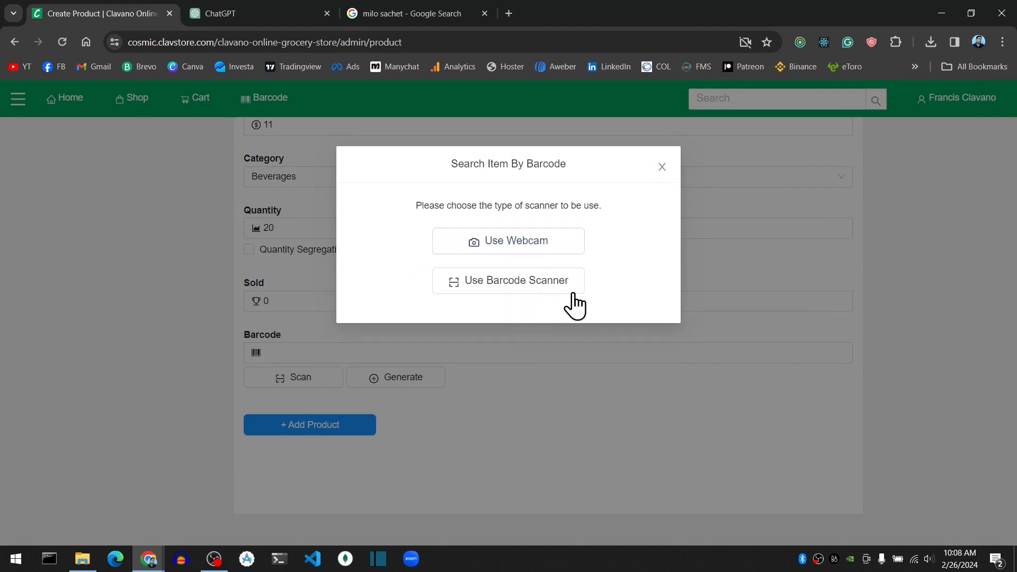
{"action": "left_click", "coordinate": [662, 167]}
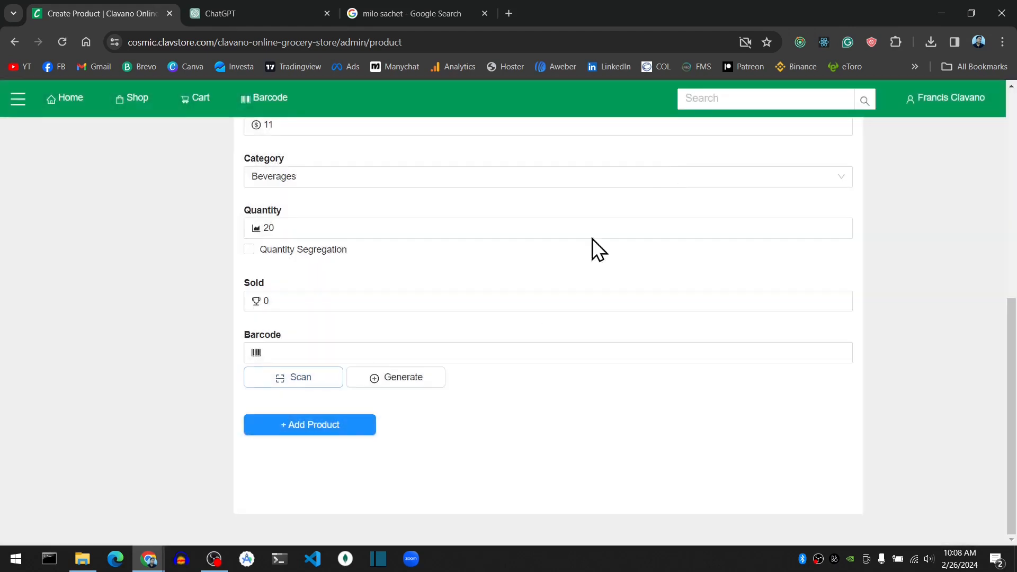
Generate a barcode for the product and submit the form to add the product to the store.
{"action": "scroll", "coordinate": [472, 439], "scroll_direction": "up", "scroll_amount": 2}
{"action": "scroll", "coordinate": [472, 439], "scroll_direction": "down", "scroll_amount": 2}
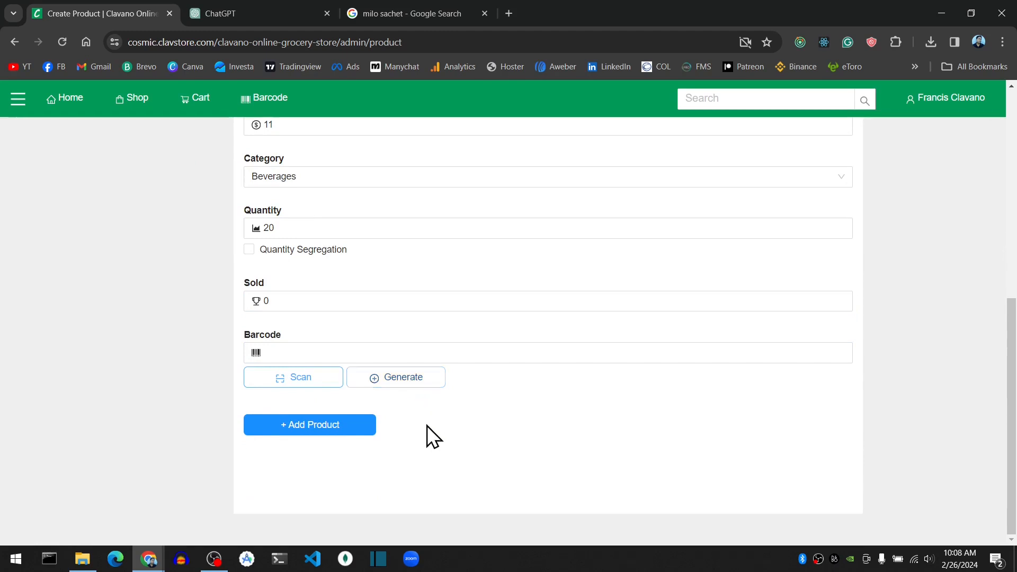
{"action": "left_click", "coordinate": [404, 378]}
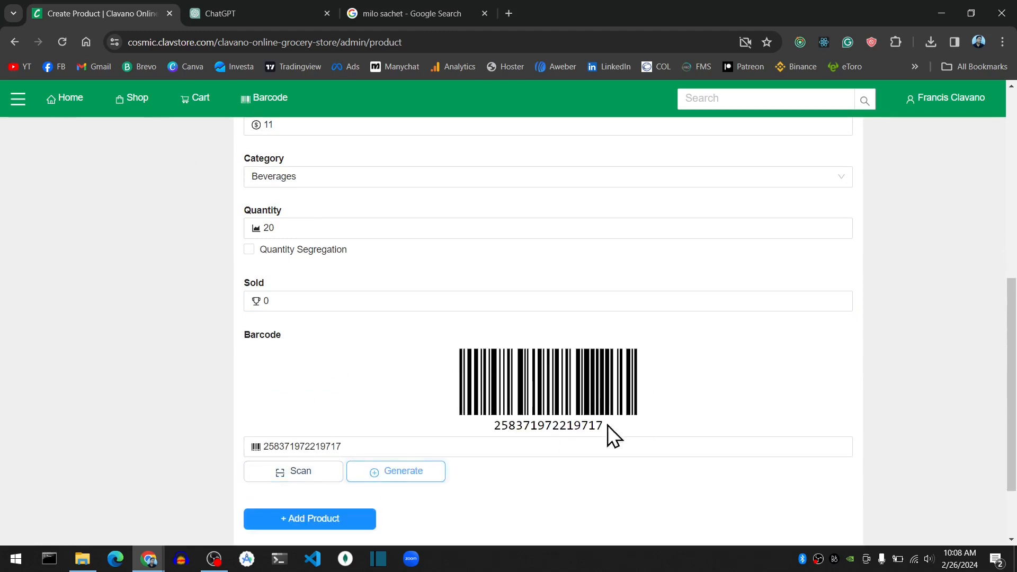
{"action": "scroll", "coordinate": [688, 346], "scroll_direction": "down", "scroll_amount": 2}
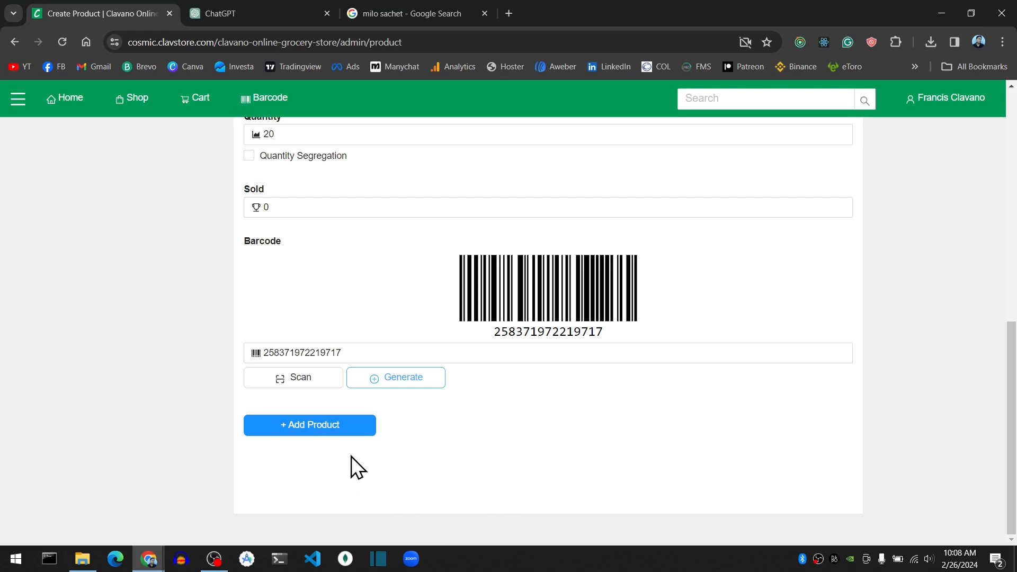
{"action": "left_click", "coordinate": [318, 431]}
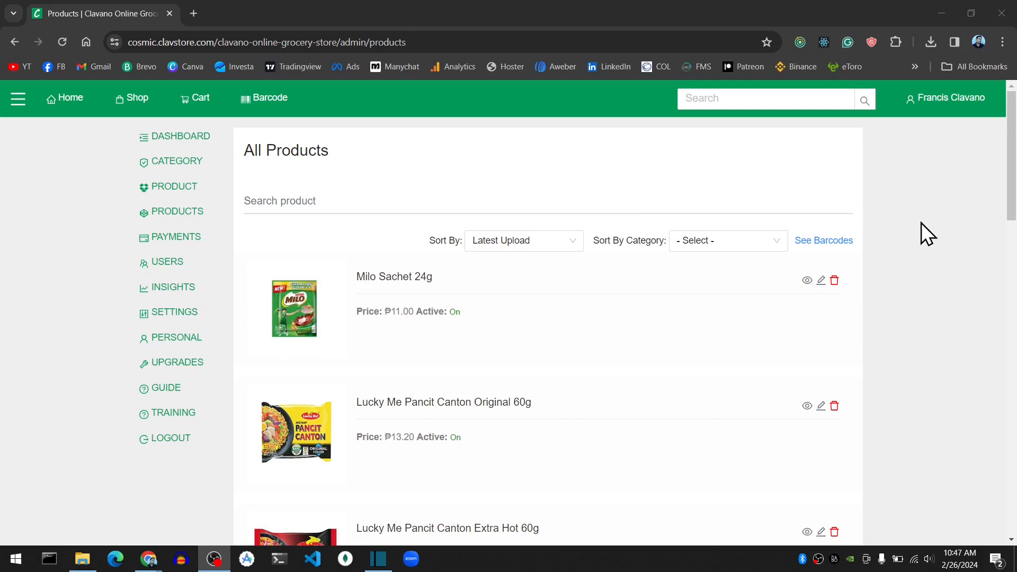
{"action": "scroll", "coordinate": [917, 222], "scroll_direction": "down", "scroll_amount": 2}
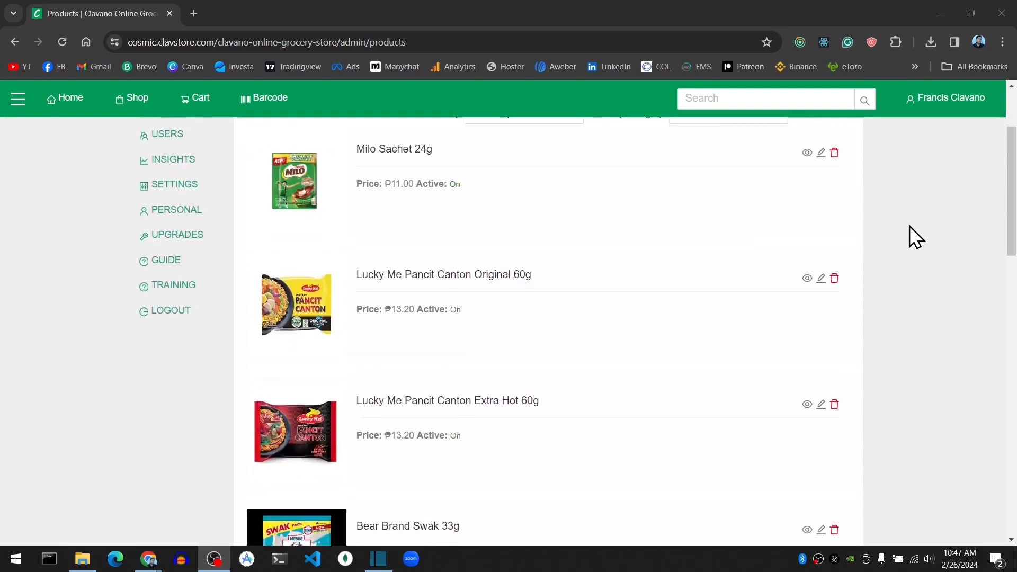
{"action": "scroll", "coordinate": [638, 294], "scroll_direction": "up", "scroll_amount": 3}
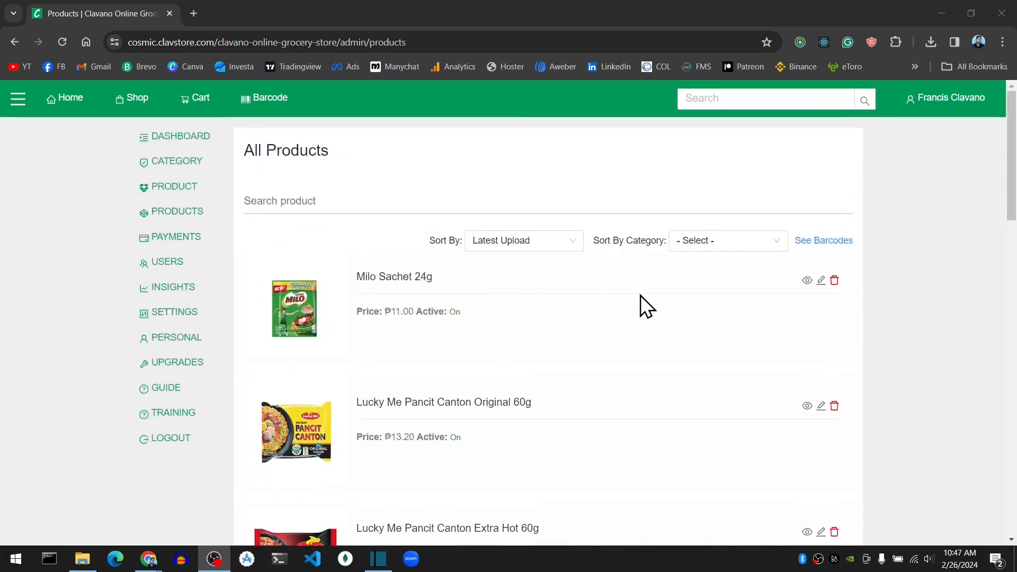